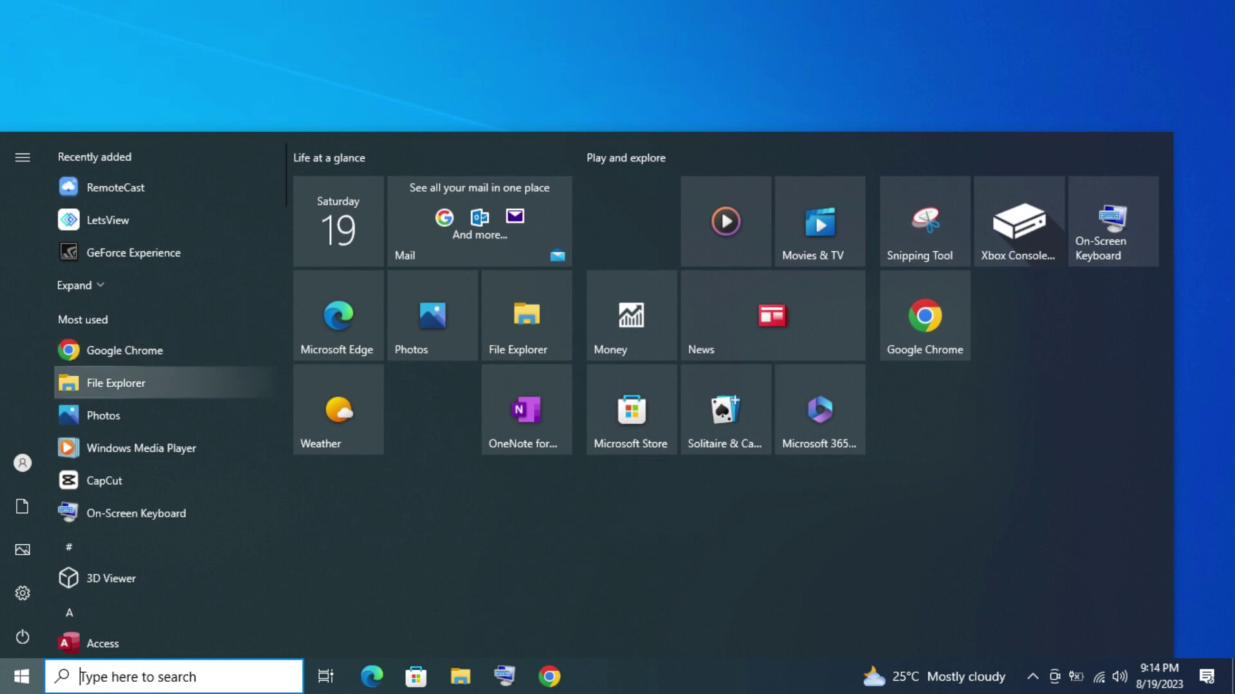
Open This PC in File Explorer and refresh its list of drives
click(115, 384)
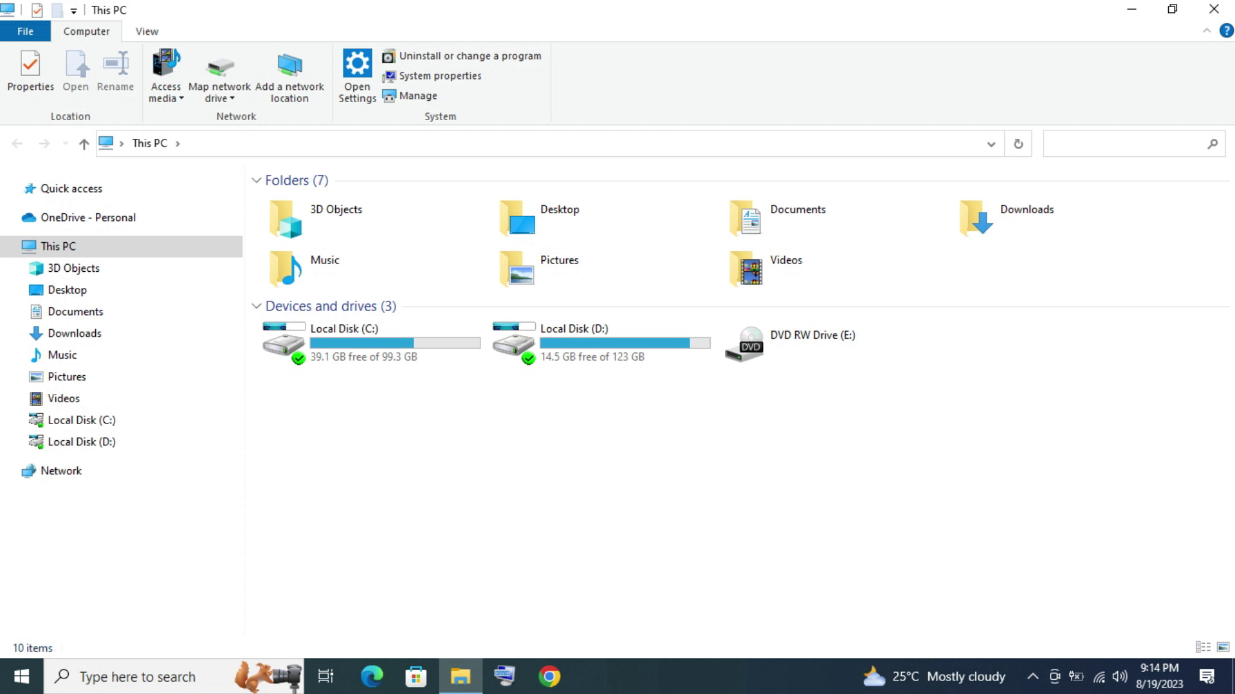
right_click(430, 374)
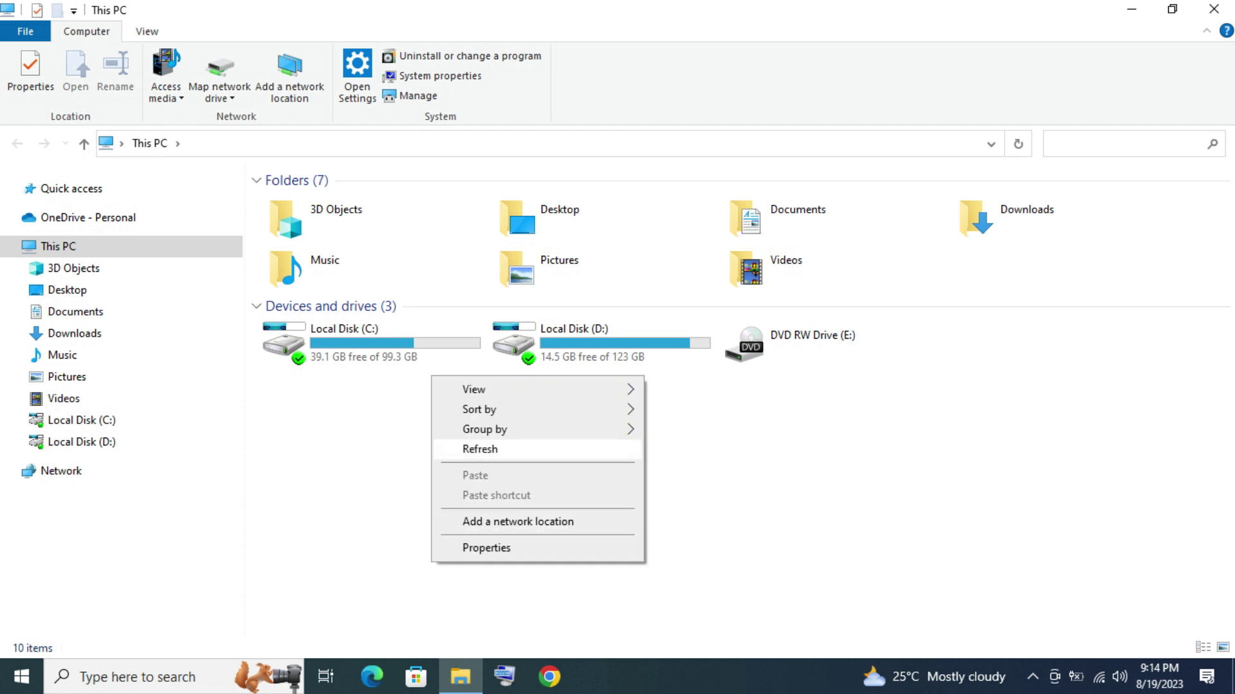
click(480, 448)
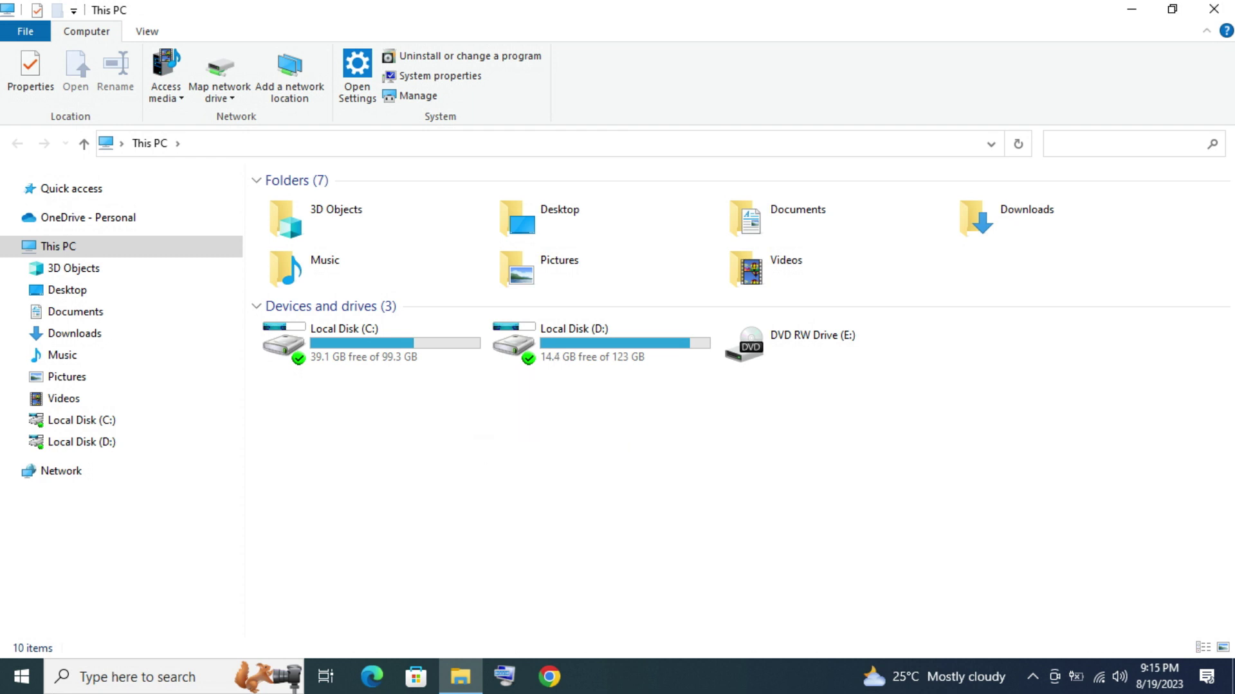
Open Computer Management for This PC and show Disk Management under Storage
right_click(184, 248)
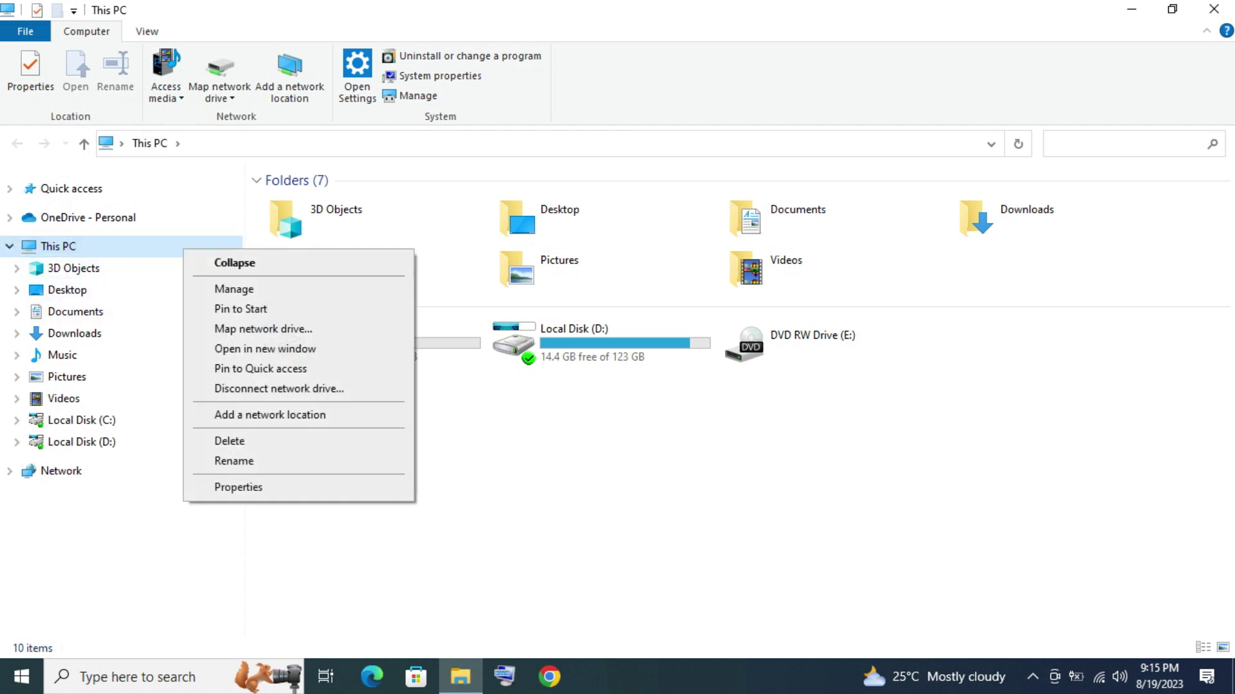
click(234, 289)
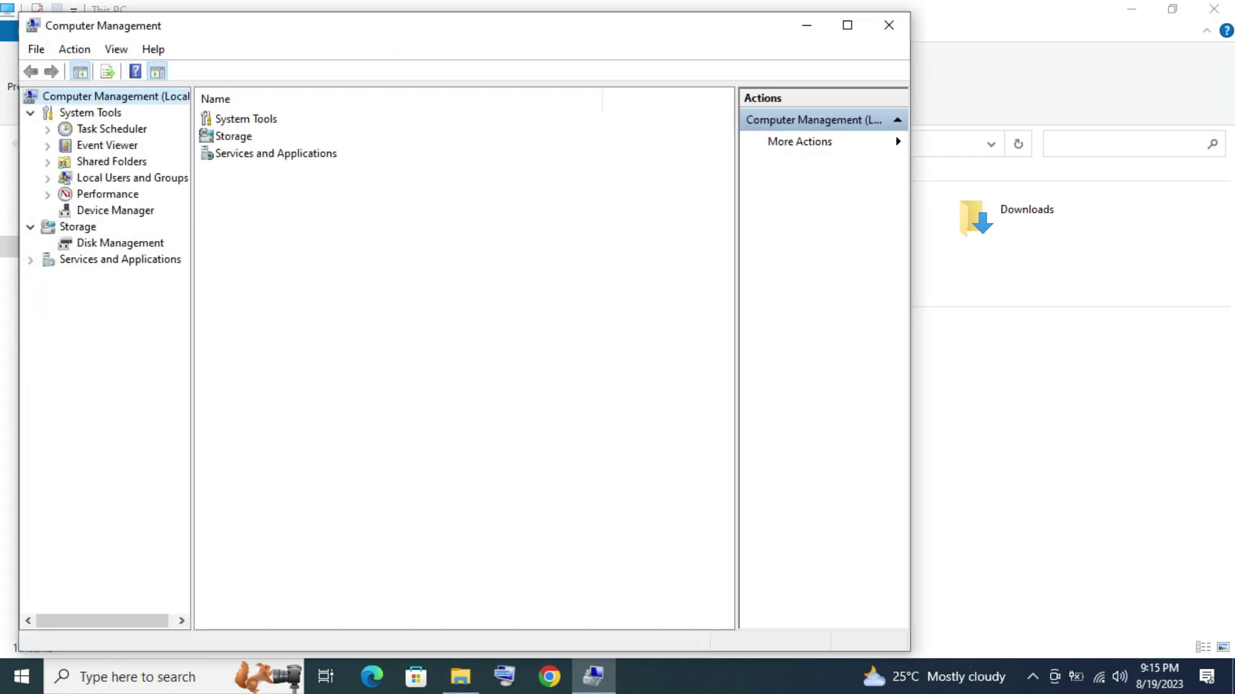
click(233, 136)
double_click(233, 136)
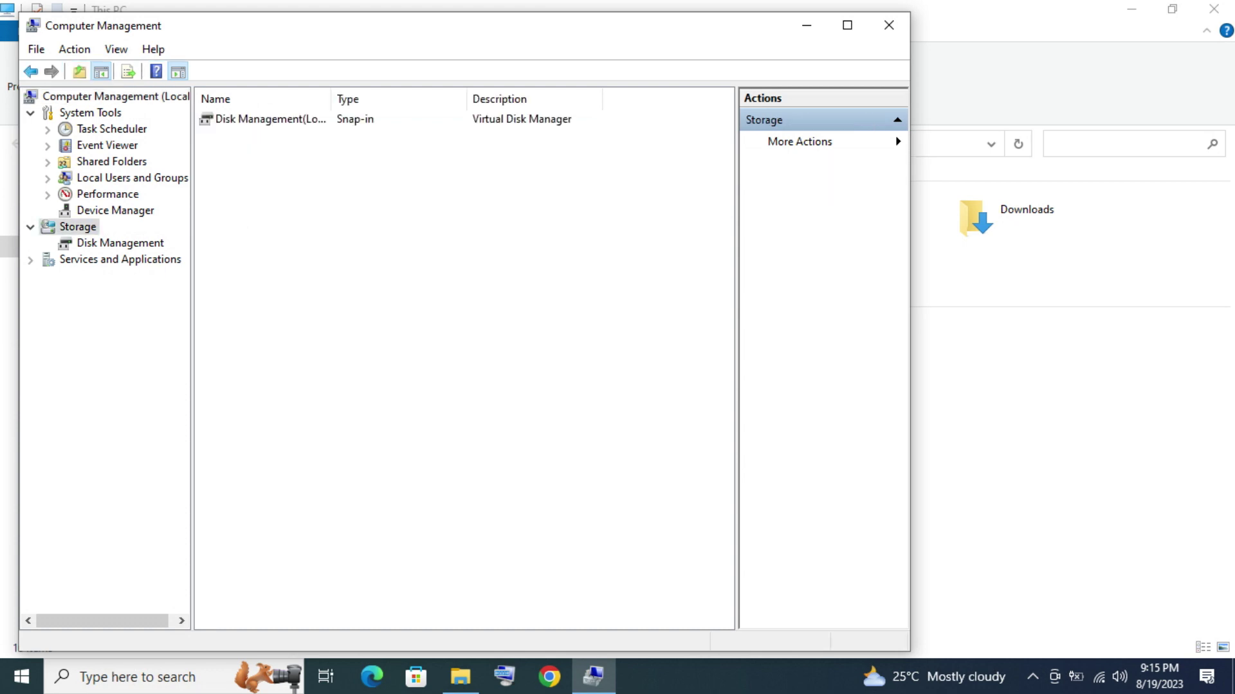
double_click(270, 120)
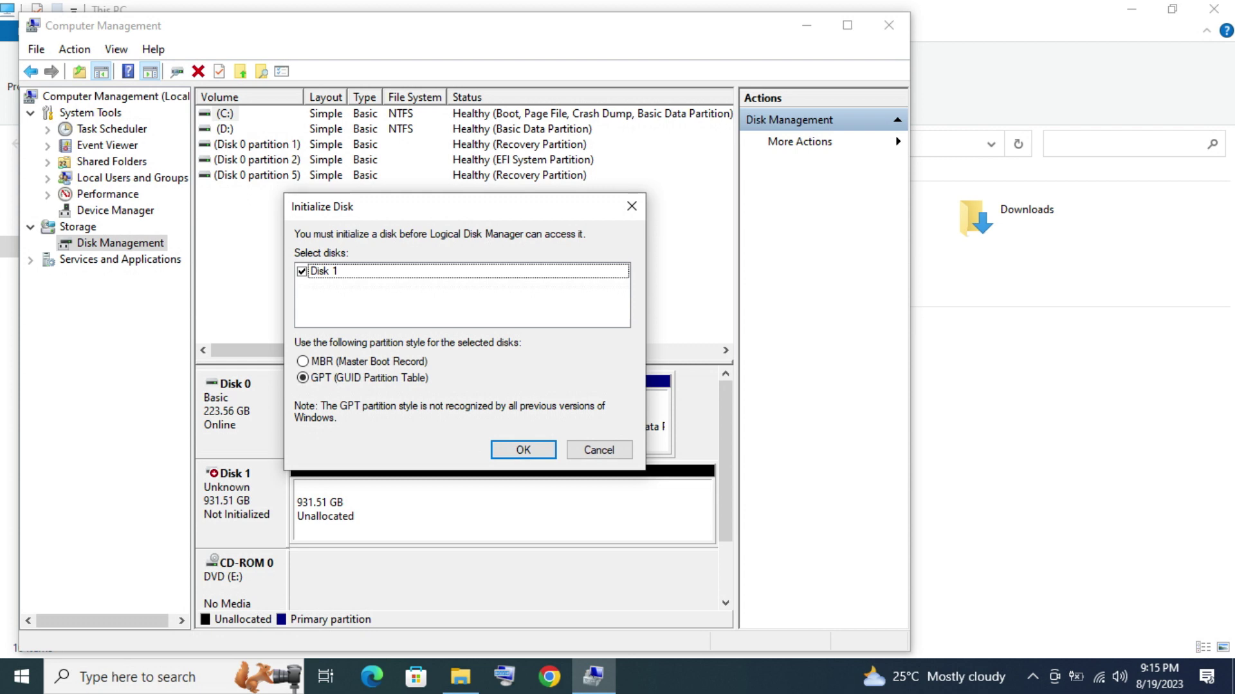
Initialize Disk 1 with the GPT (GUID Partition Table) partition style
drag(463, 207, 857, 135)
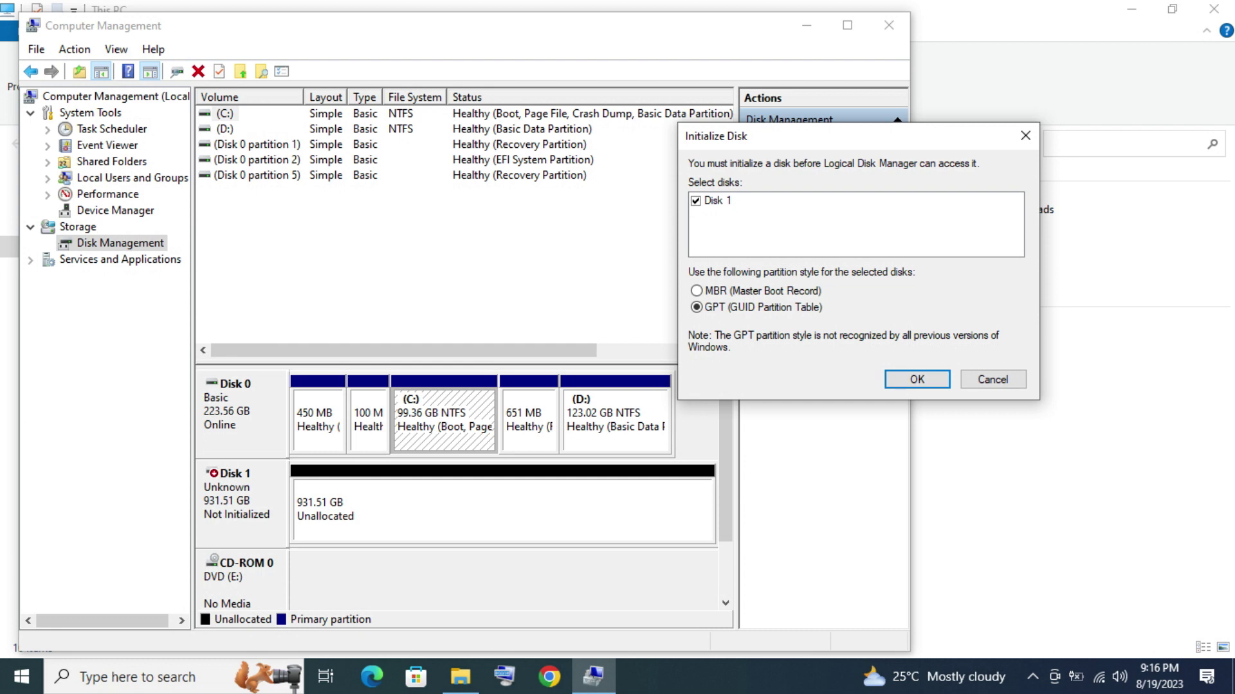
key(Return)
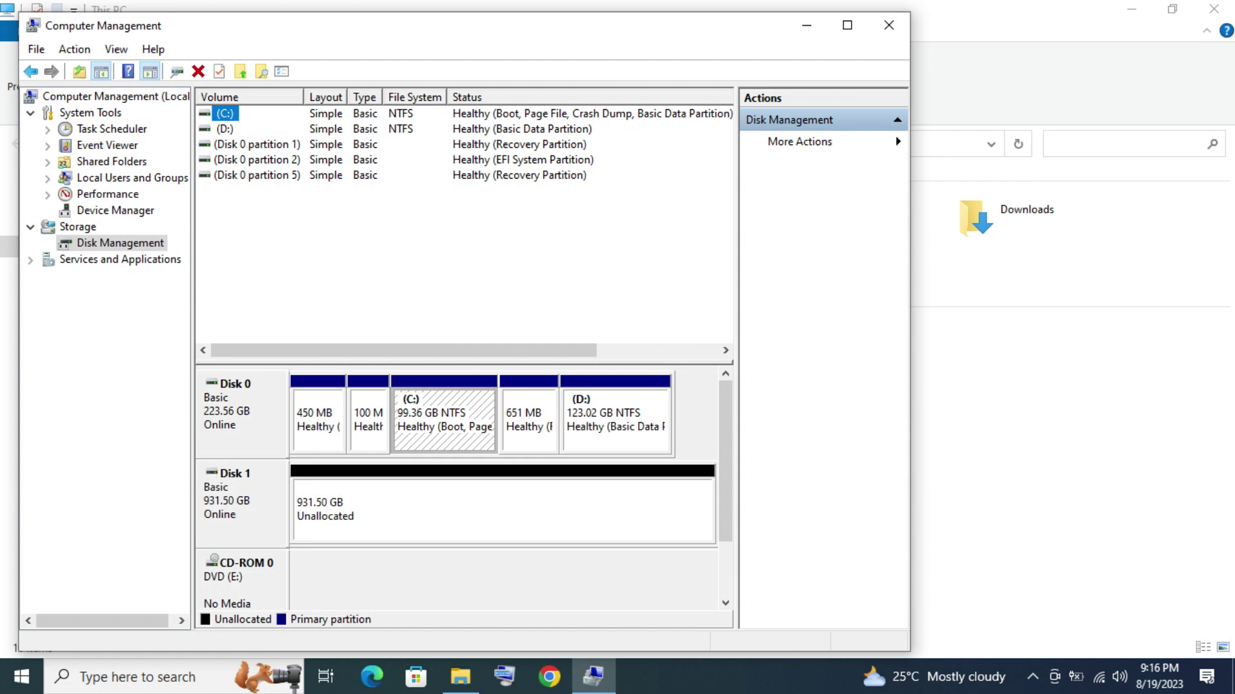
Start a new simple volume in the unallocated space of Disk 1 and set its size to 512000 MB
click(502, 509)
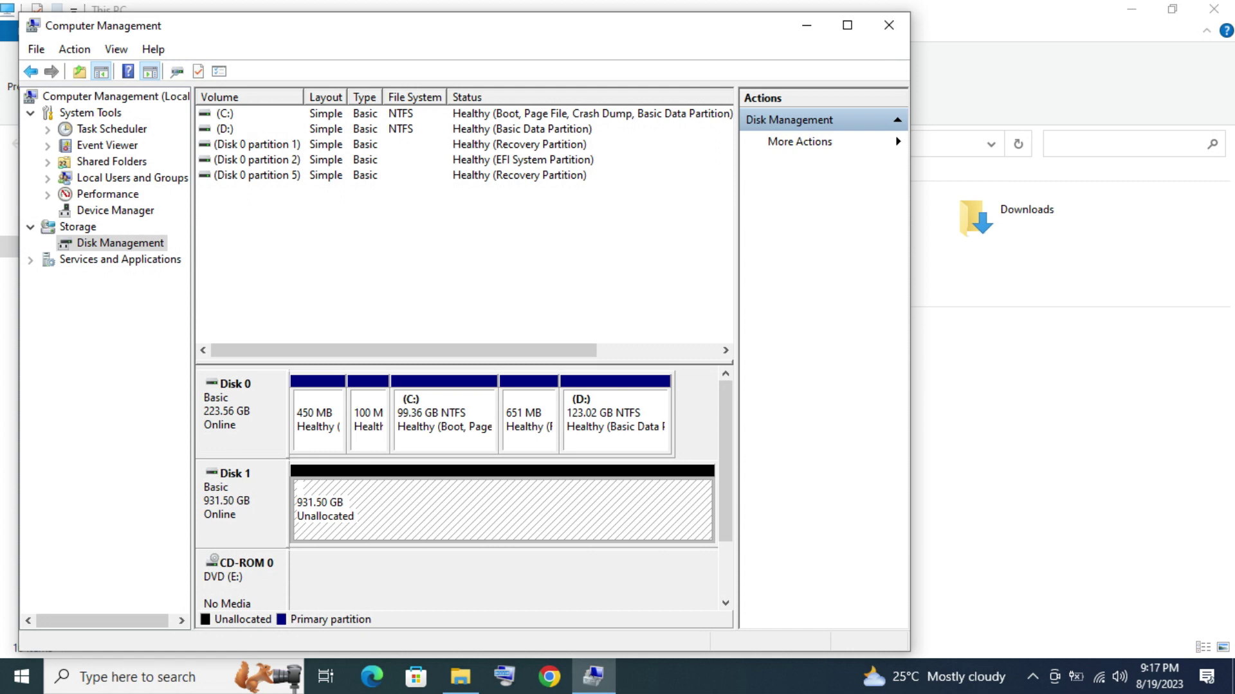
right_click(427, 493)
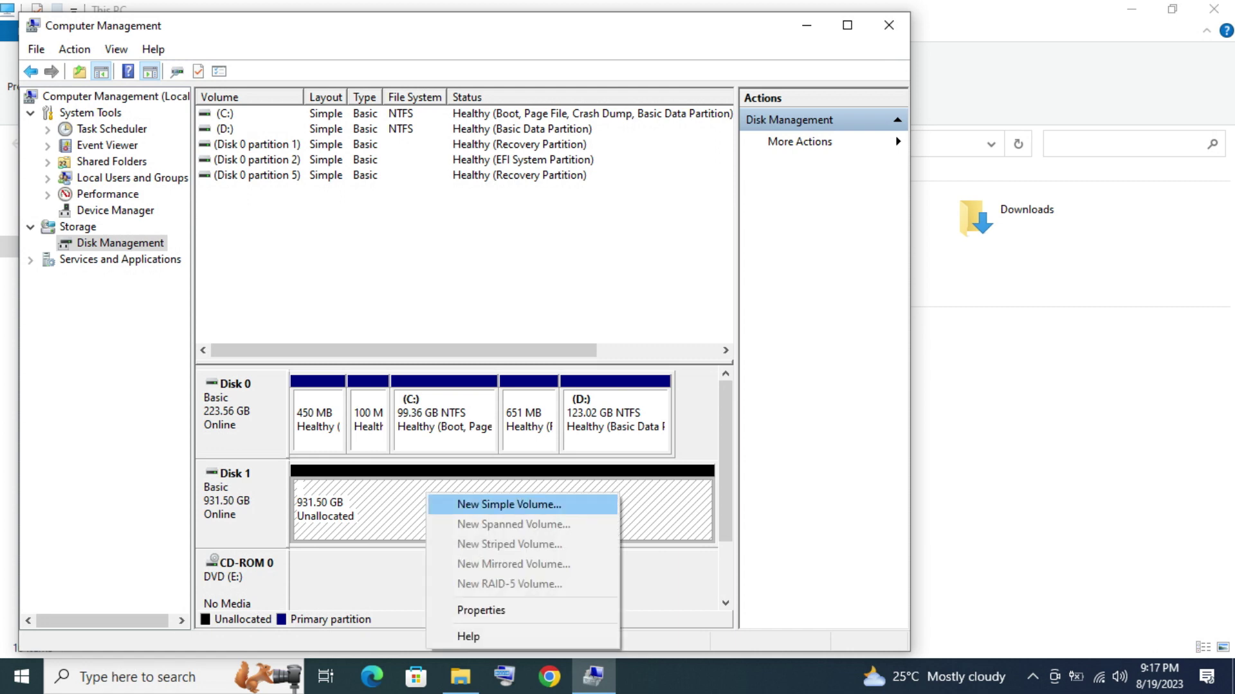
click(508, 504)
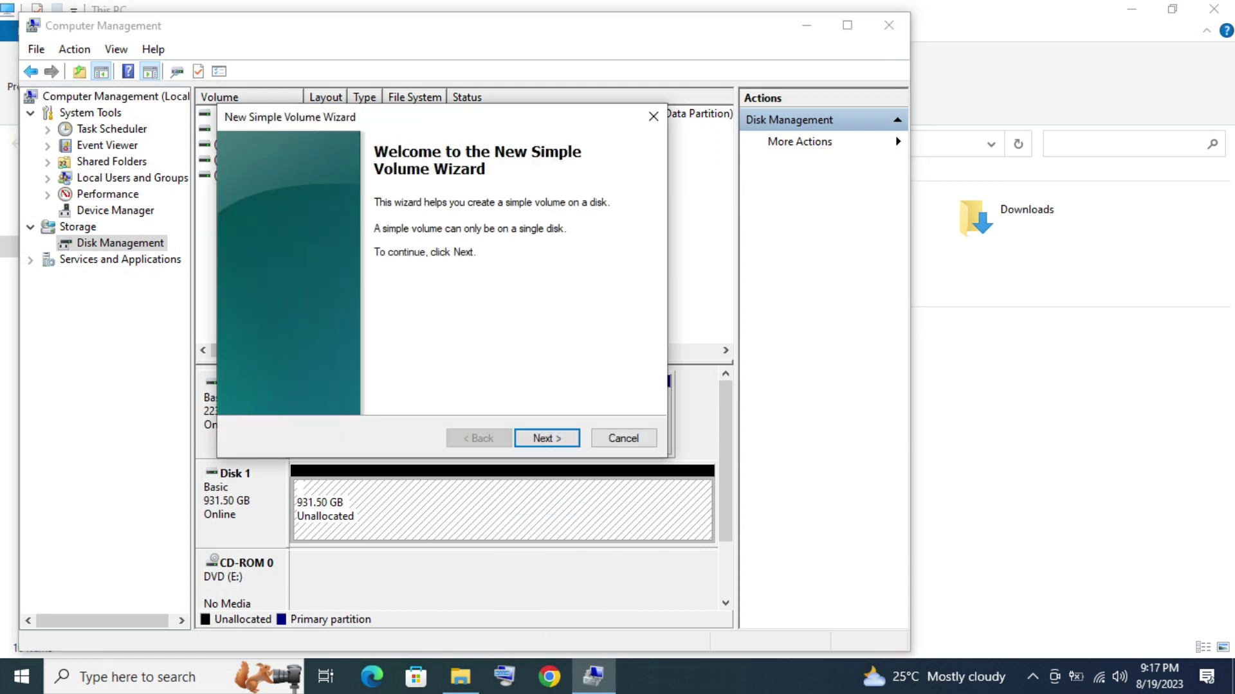
click(546, 438)
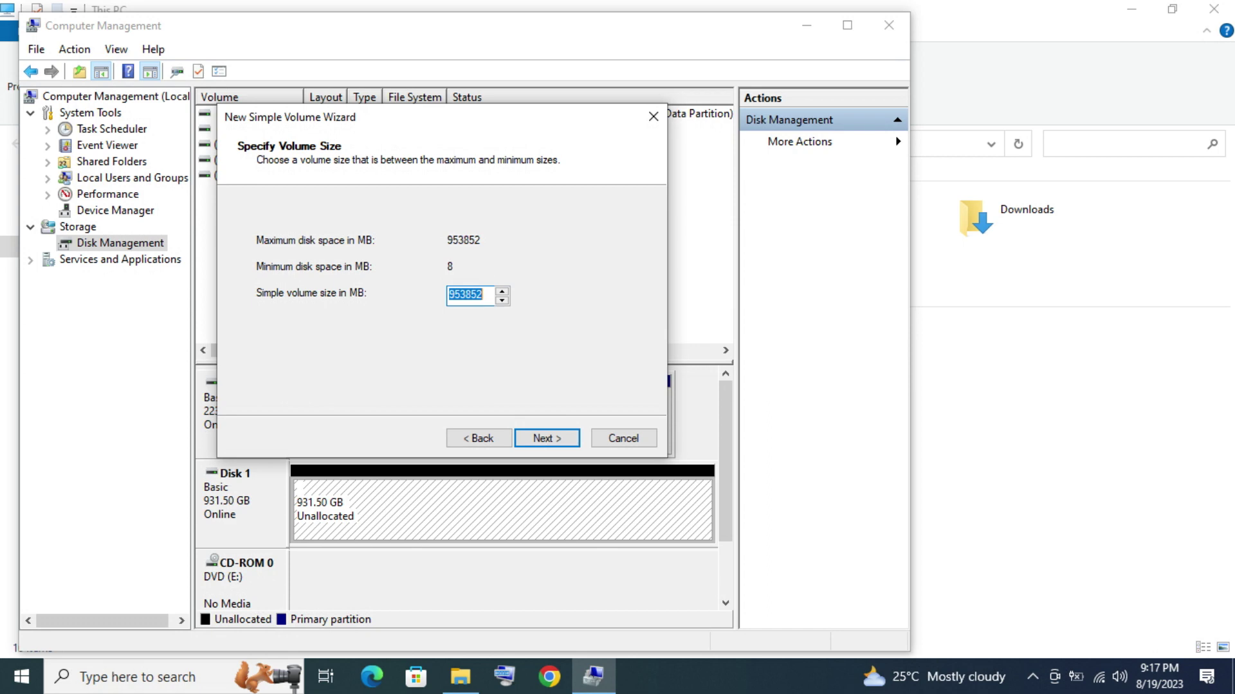
click(504, 676)
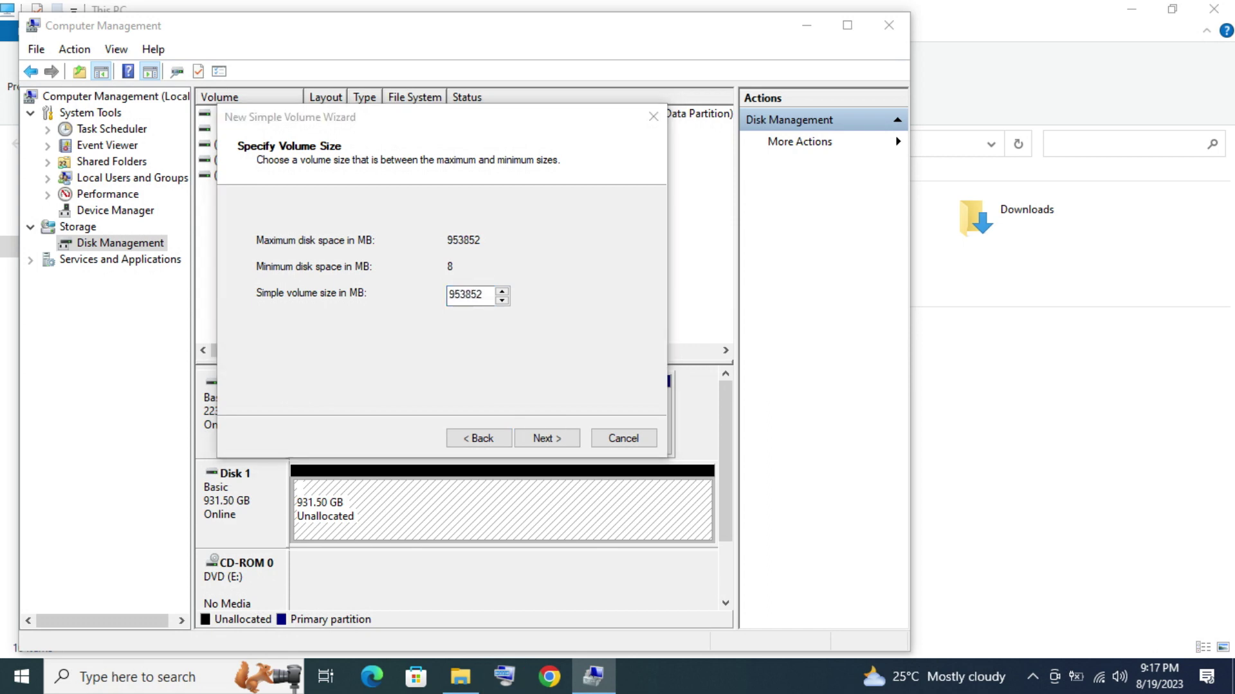
drag(579, 281, 693, 443)
double_click(475, 295)
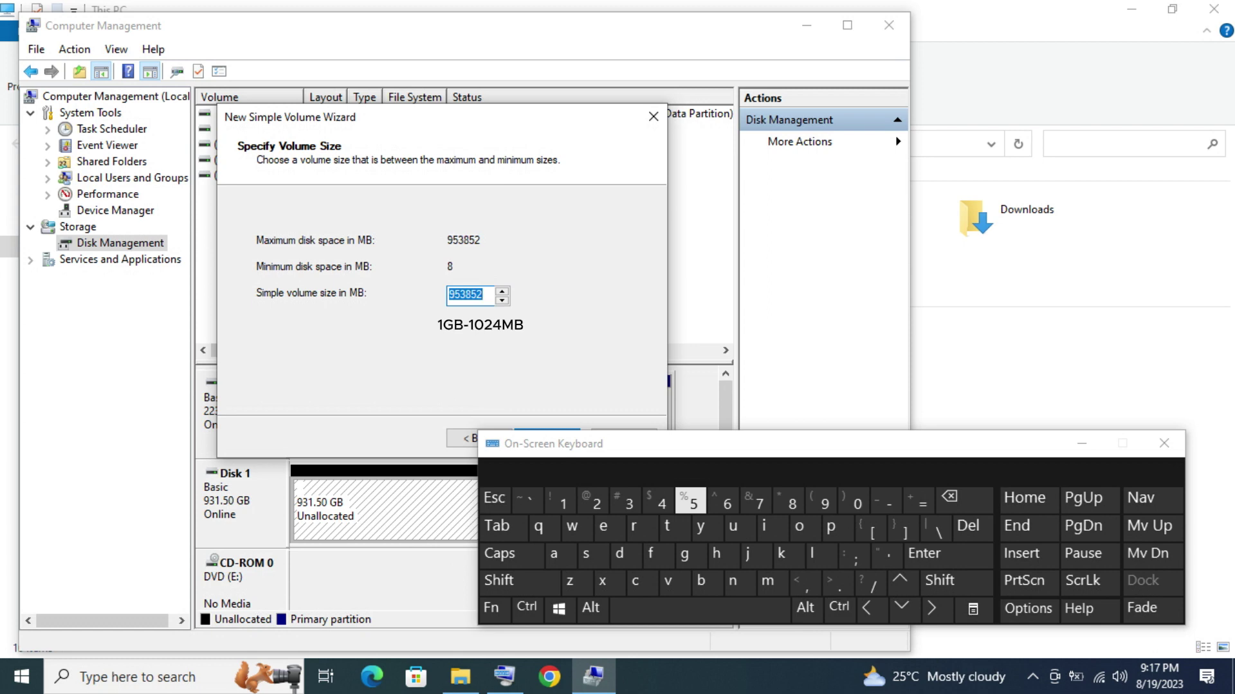
click(689, 500)
click(559, 500)
click(592, 500)
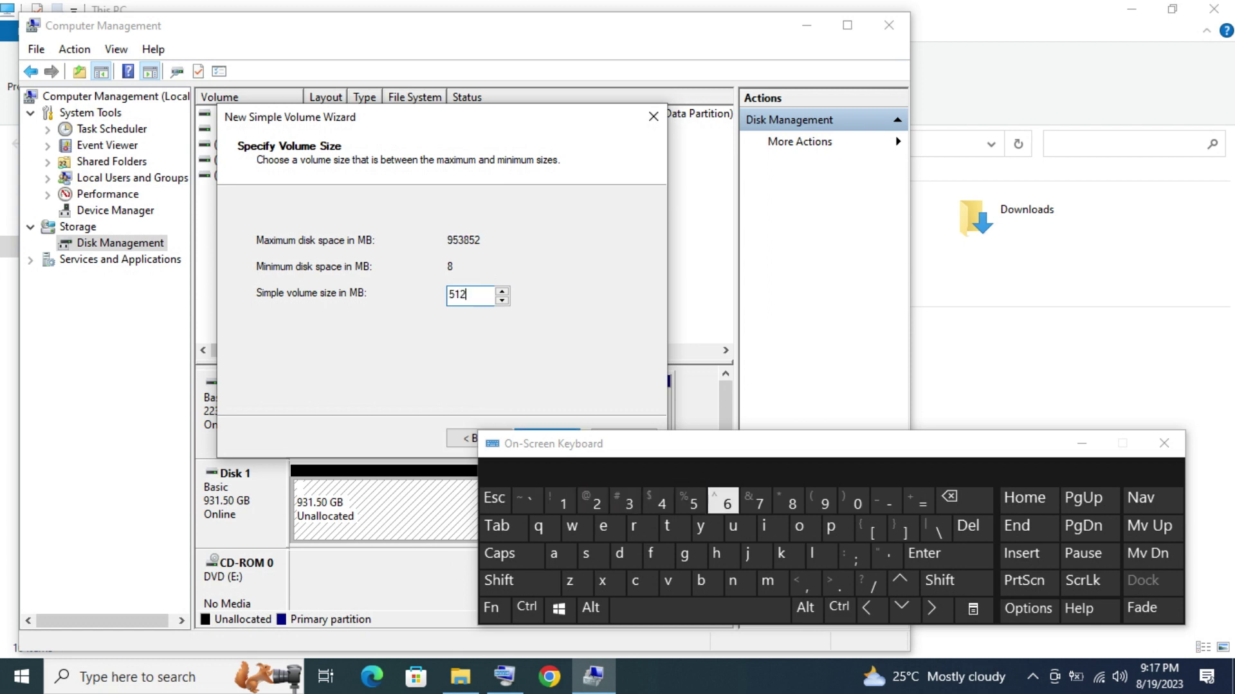
click(854, 501)
click(853, 501)
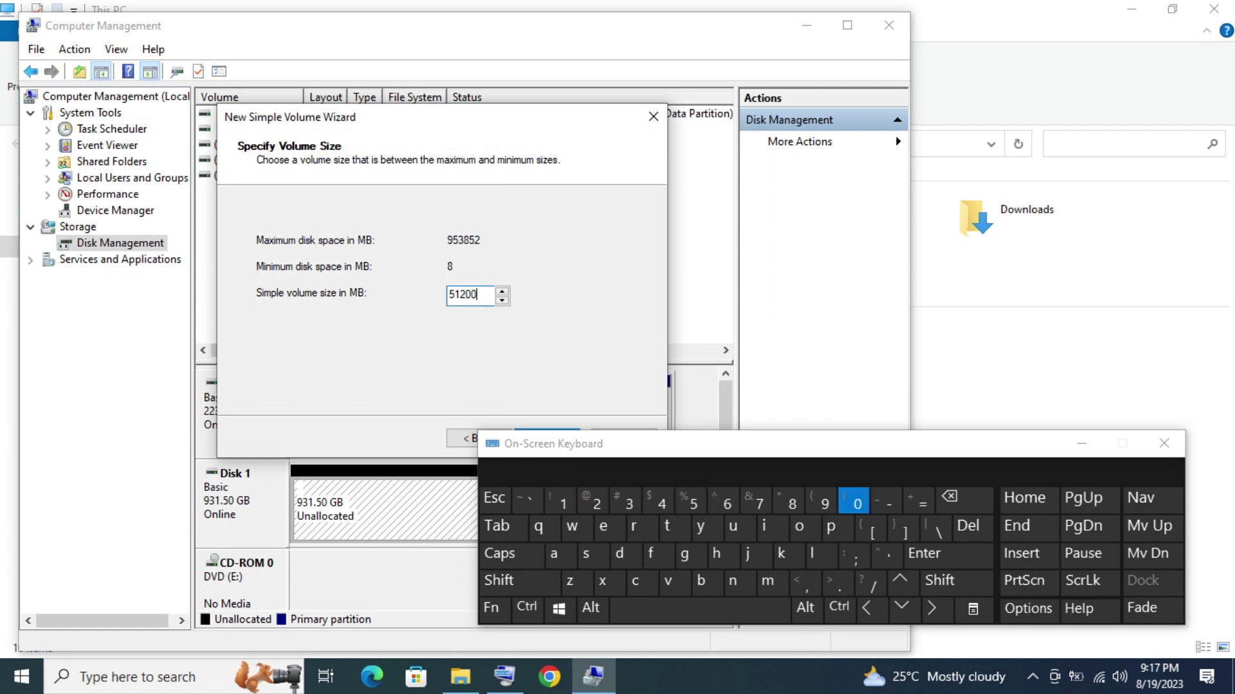
click(853, 501)
drag(798, 444, 773, 479)
key(Return)
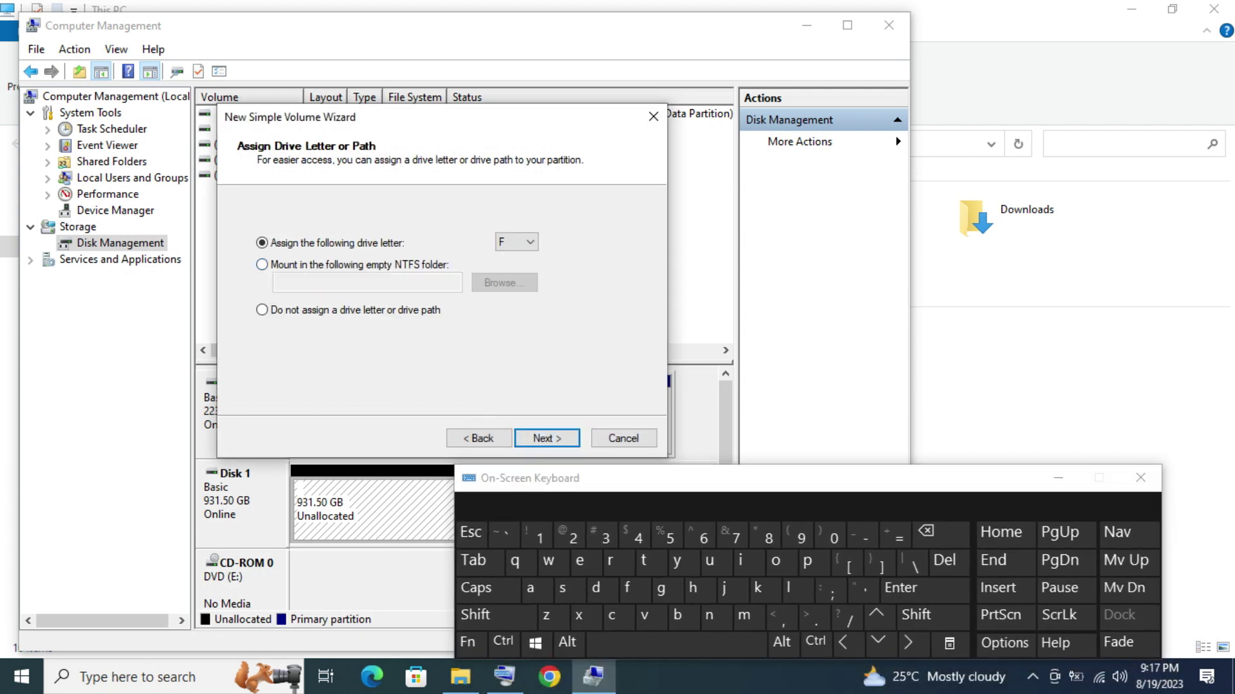
Assign drive letter G to the new volume and reopen the on-screen keyboard for the volume label
click(528, 243)
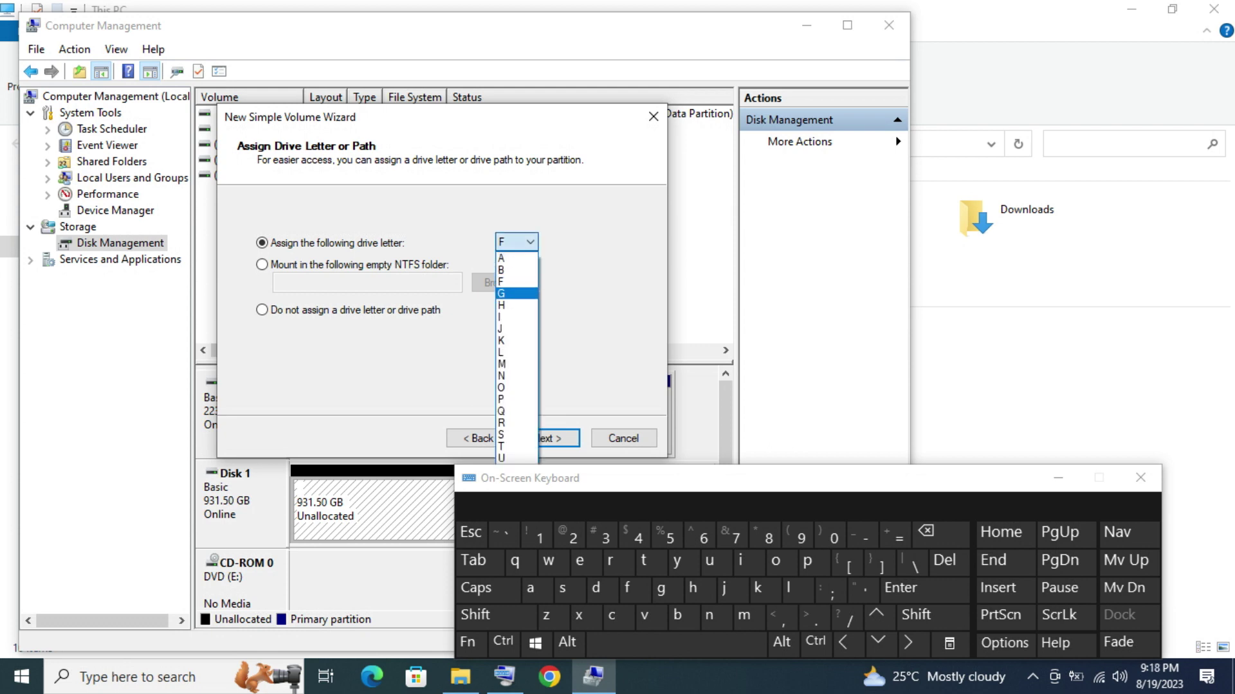
click(516, 293)
click(1057, 477)
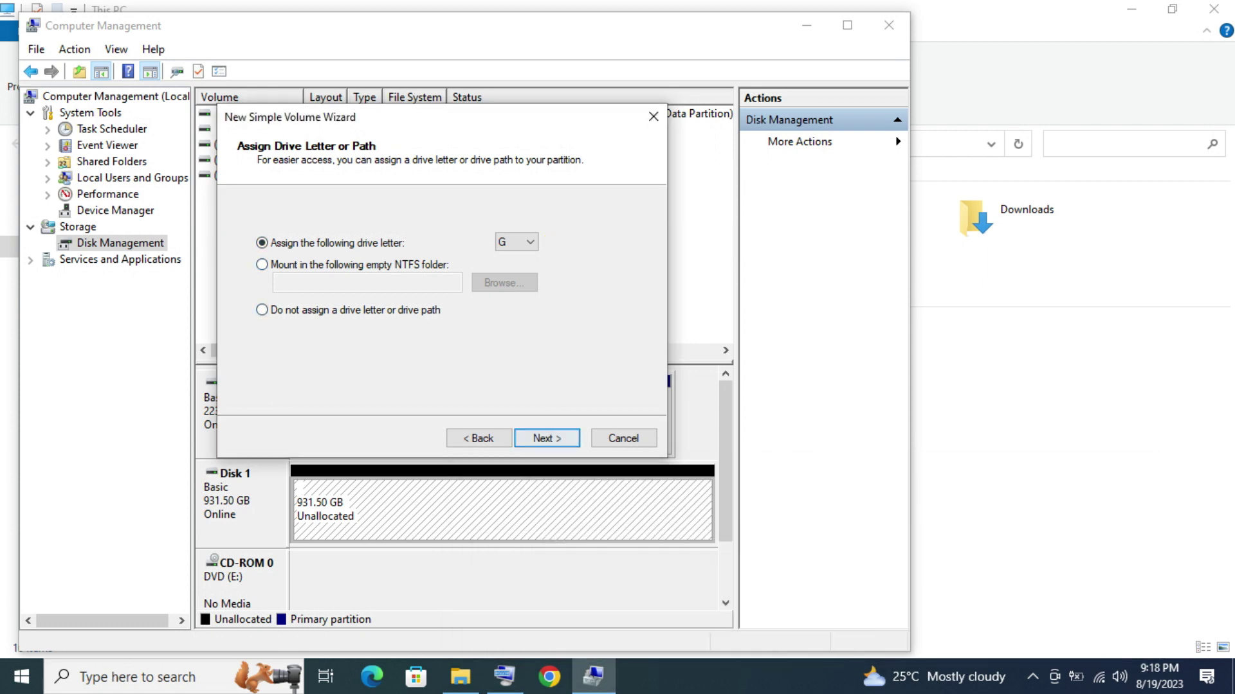
click(547, 438)
key(Tab)
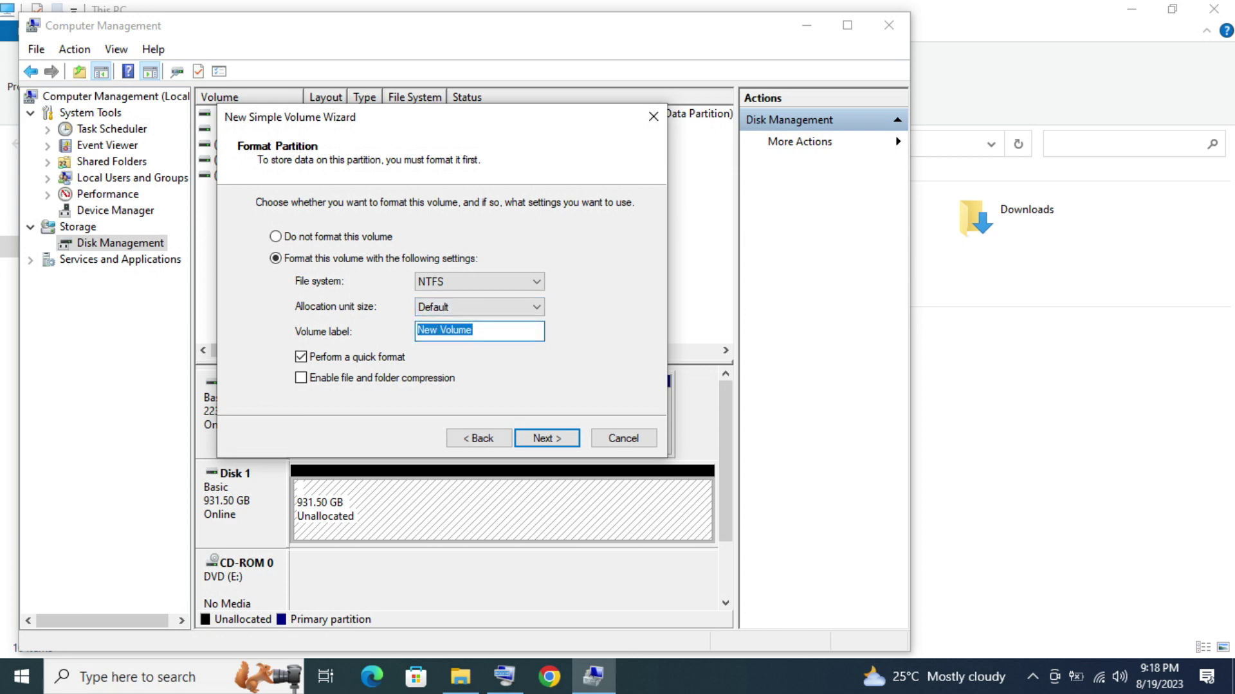
click(505, 676)
text(Loc)
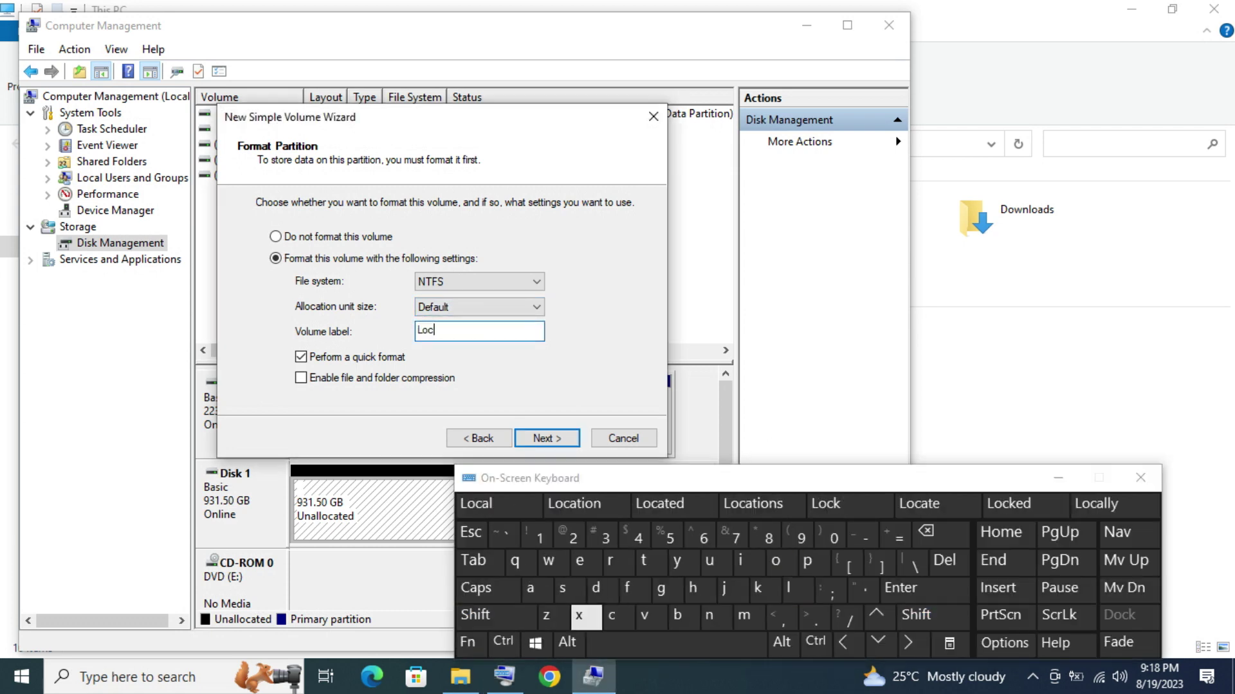
text(al)
key(BackSpace)
key(BackSpace)
key(BackSpace)
key(BackSpace)
key(BackSpace)
key(BackSpace)
Set the volume label to "External Disk A" and put the on-screen keyboard away
text(Exte)
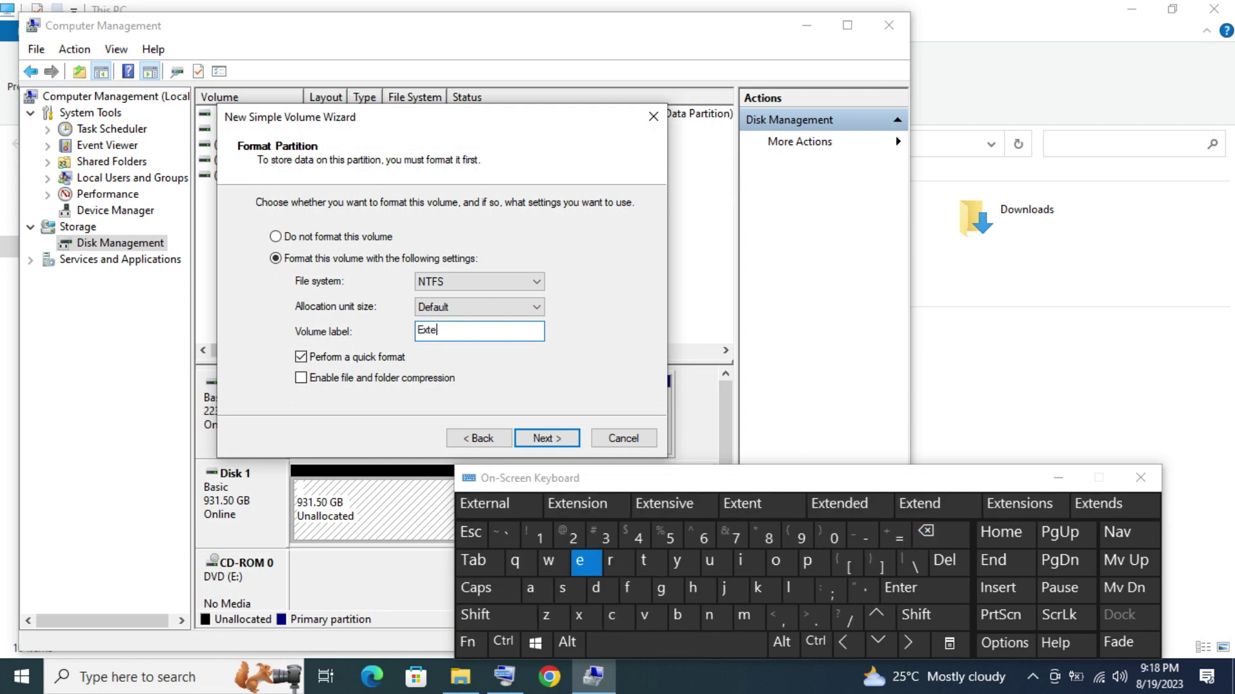
text(rnal Di)
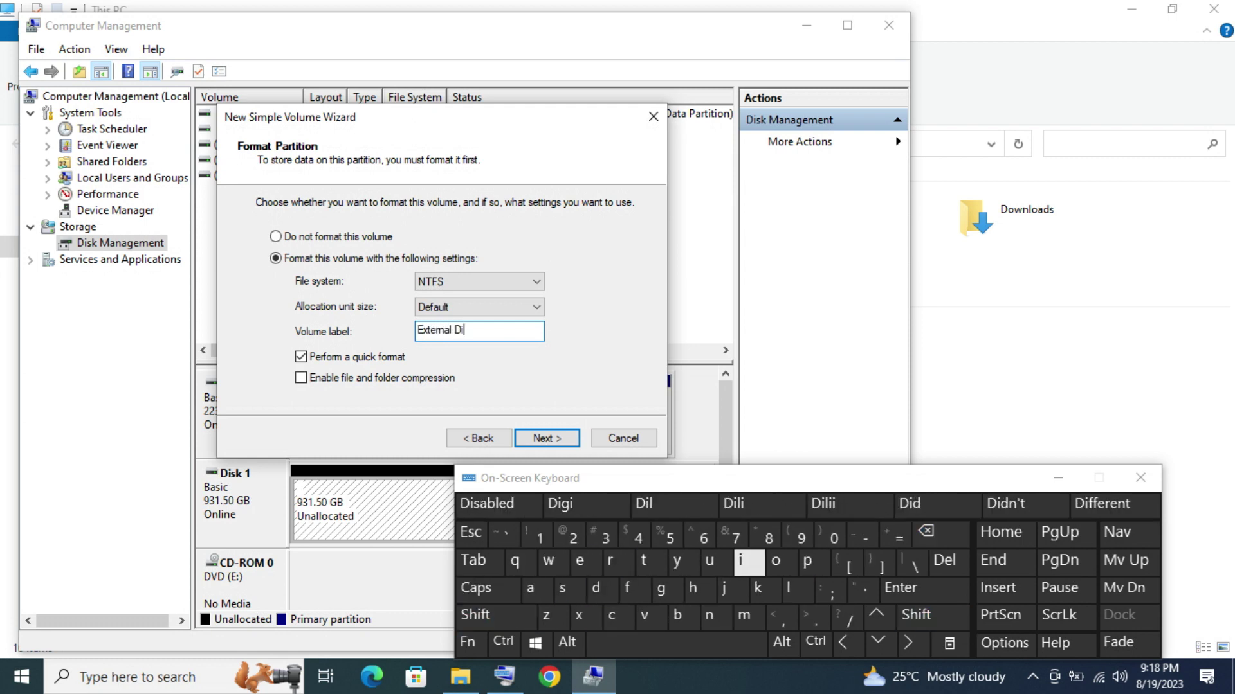
text(sk A)
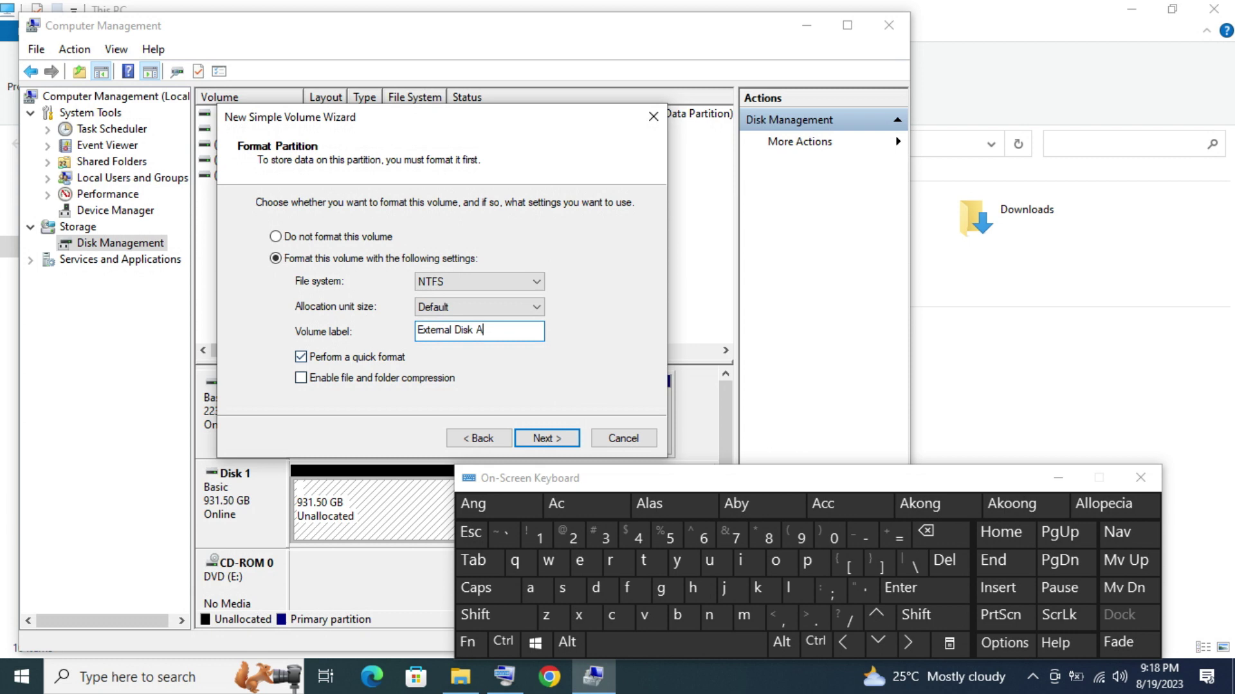
click(1057, 477)
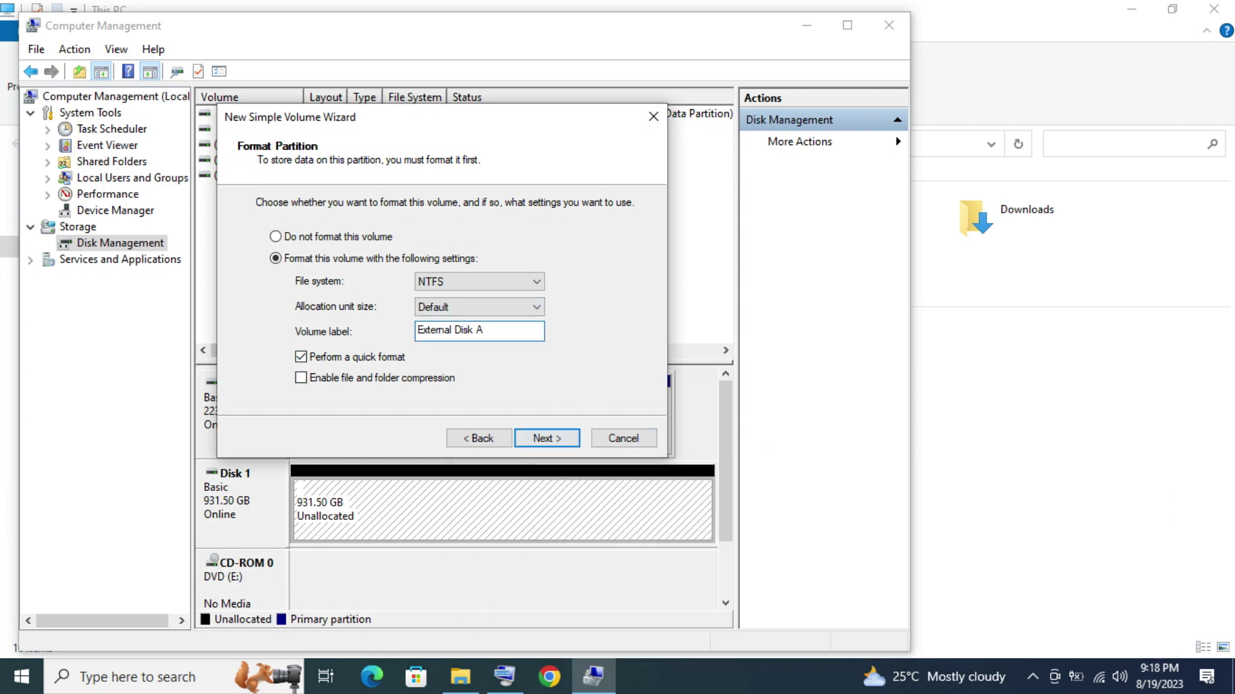
Keep the NTFS file system and default allocation unit size, and finish creating the quick-formatted volume
click(514, 282)
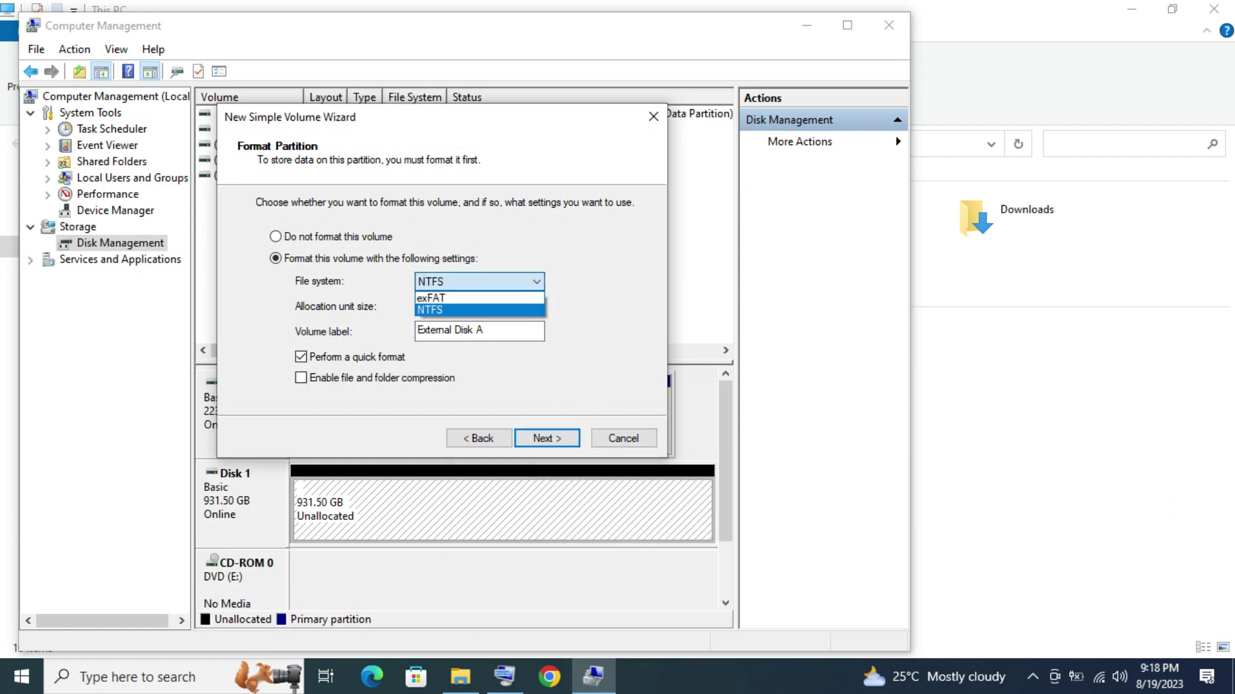
click(514, 283)
click(514, 307)
click(479, 307)
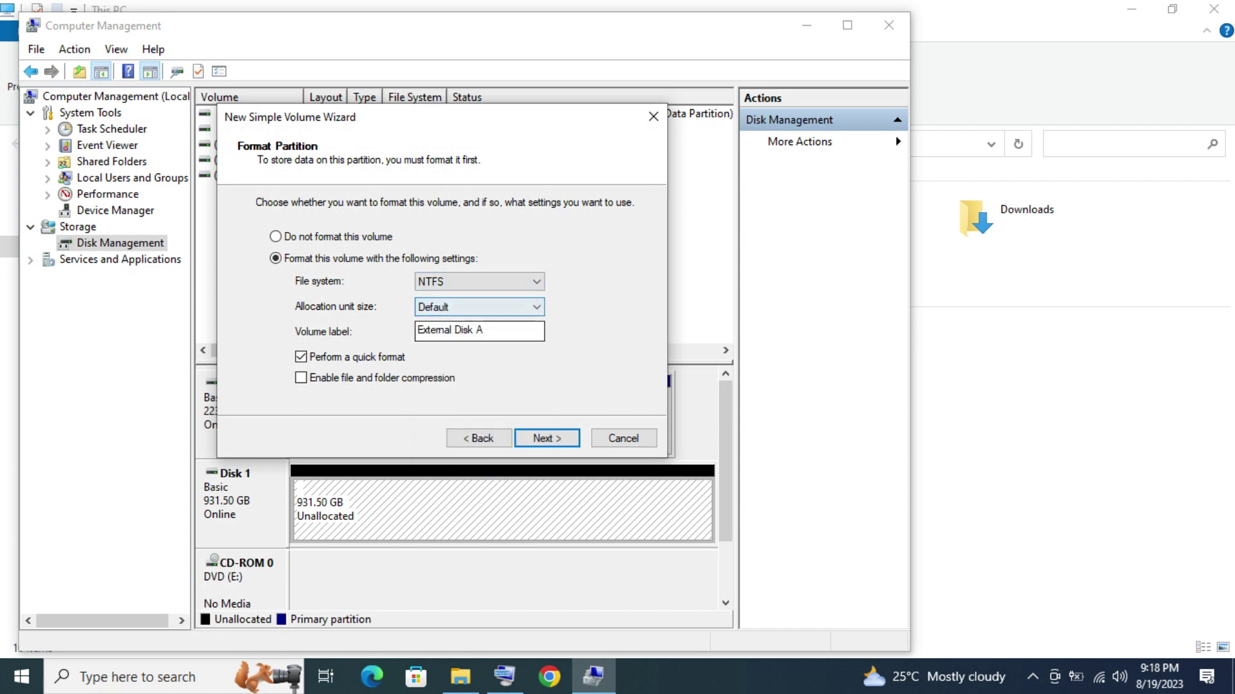
click(546, 438)
click(547, 438)
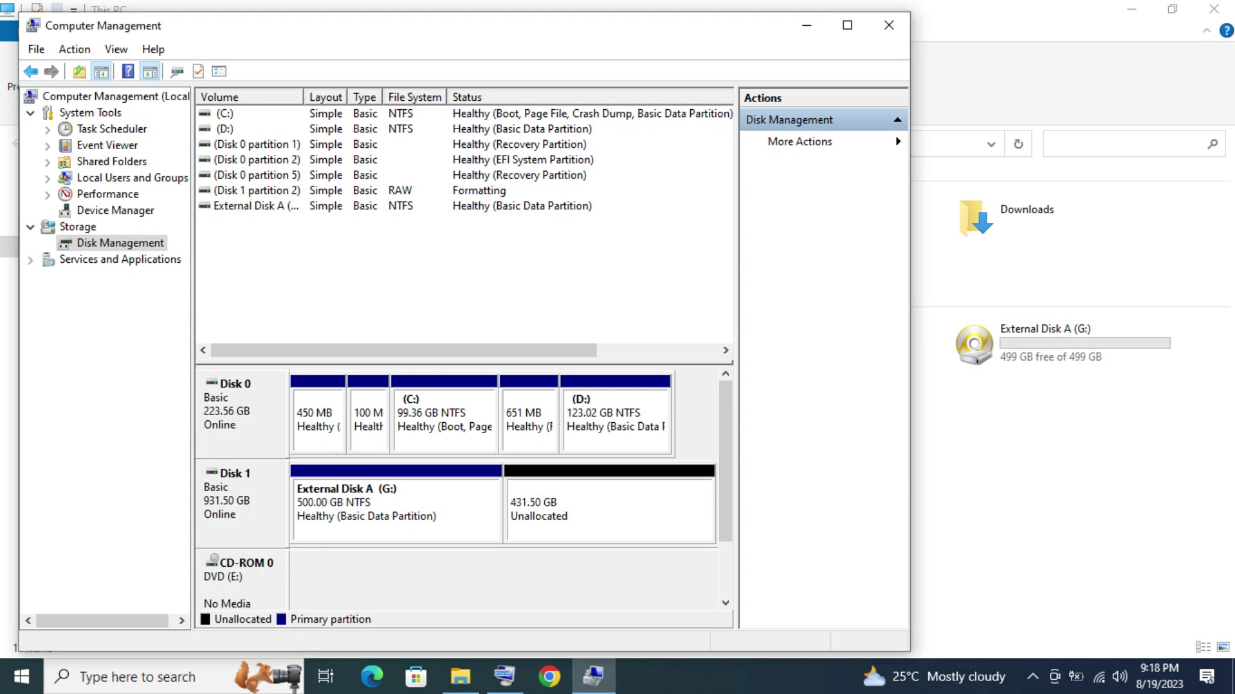
Check the capacity and file system of External Disk A (G:) in its File Explorer properties
click(1061, 438)
click(1061, 344)
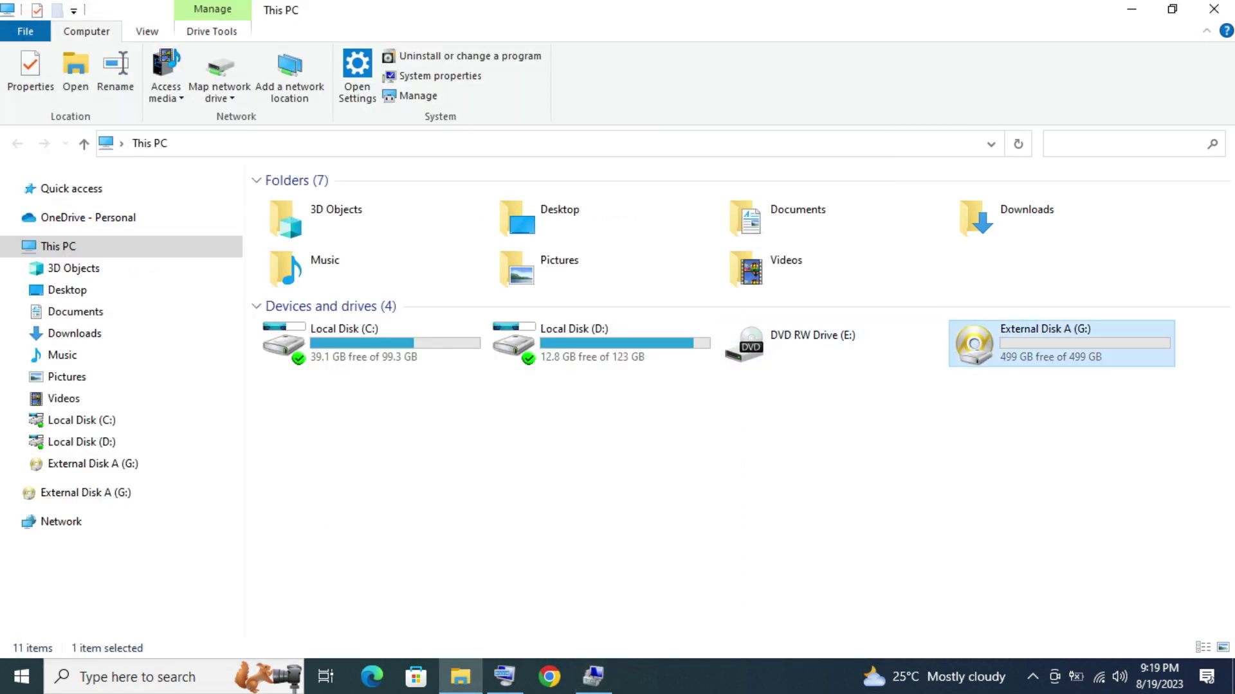
right_click(961, 344)
click(1010, 645)
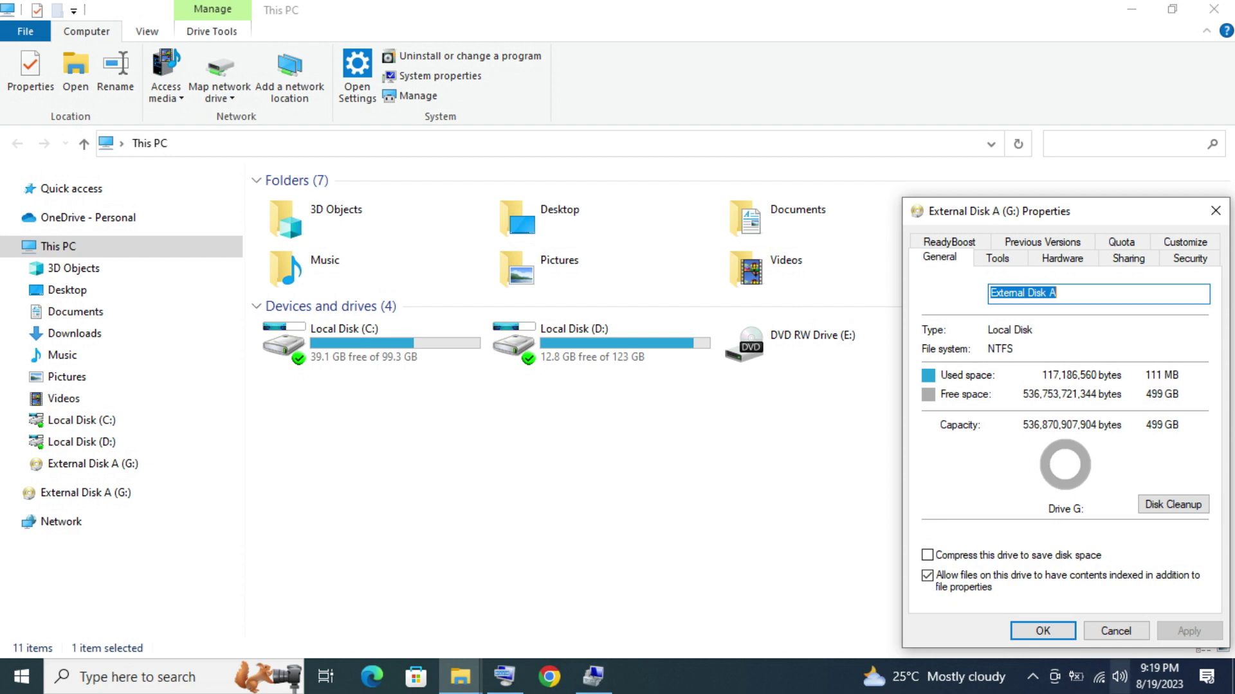
click(1115, 631)
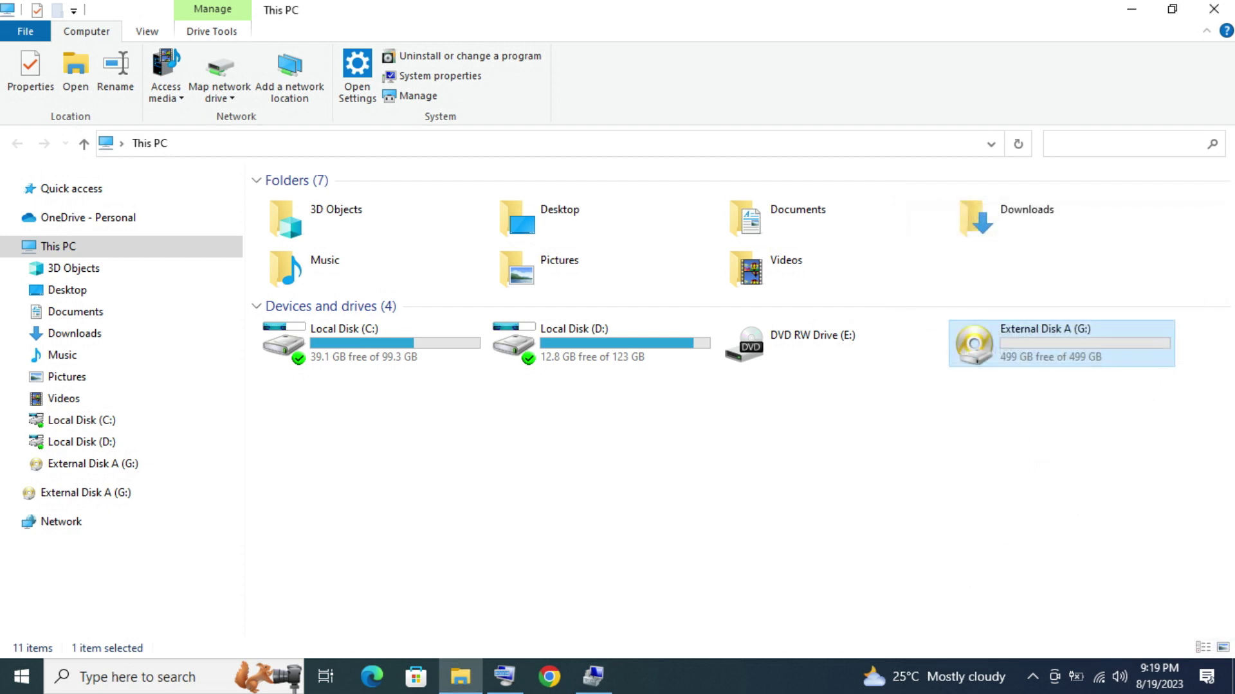
Switch to Computer Management and start a new simple volume in Disk 1's unallocated space, using the full 441852 MB
click(593, 677)
click(610, 512)
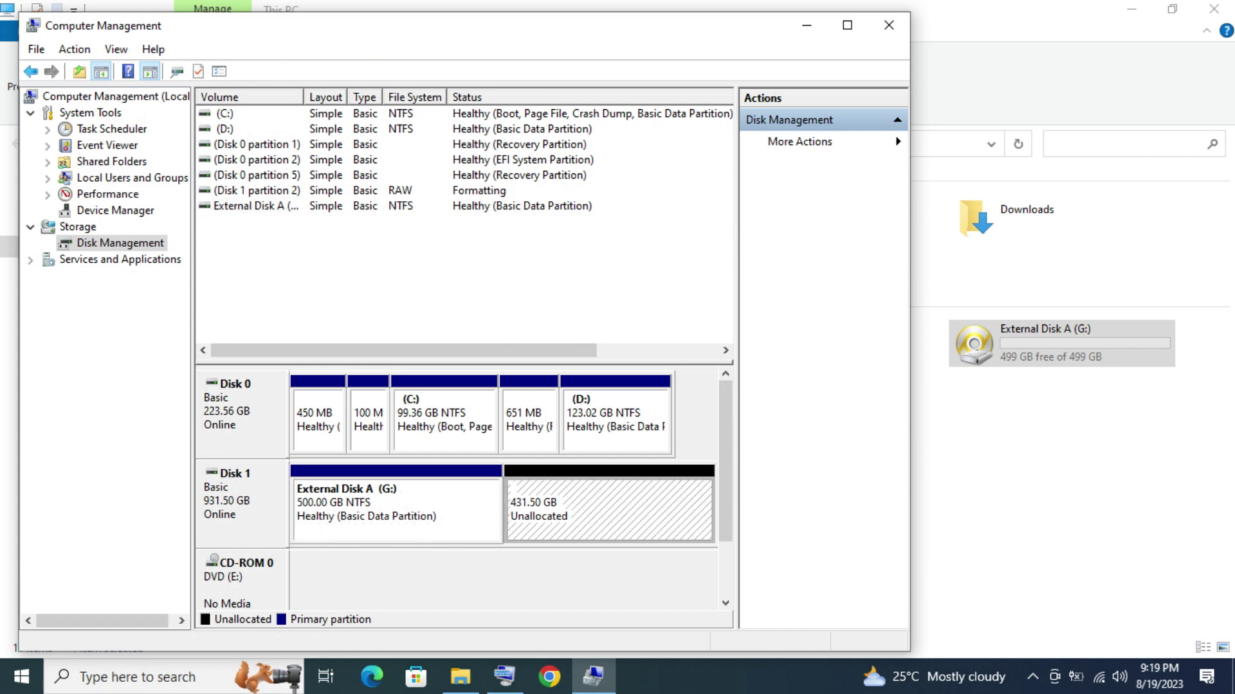
right_click(605, 508)
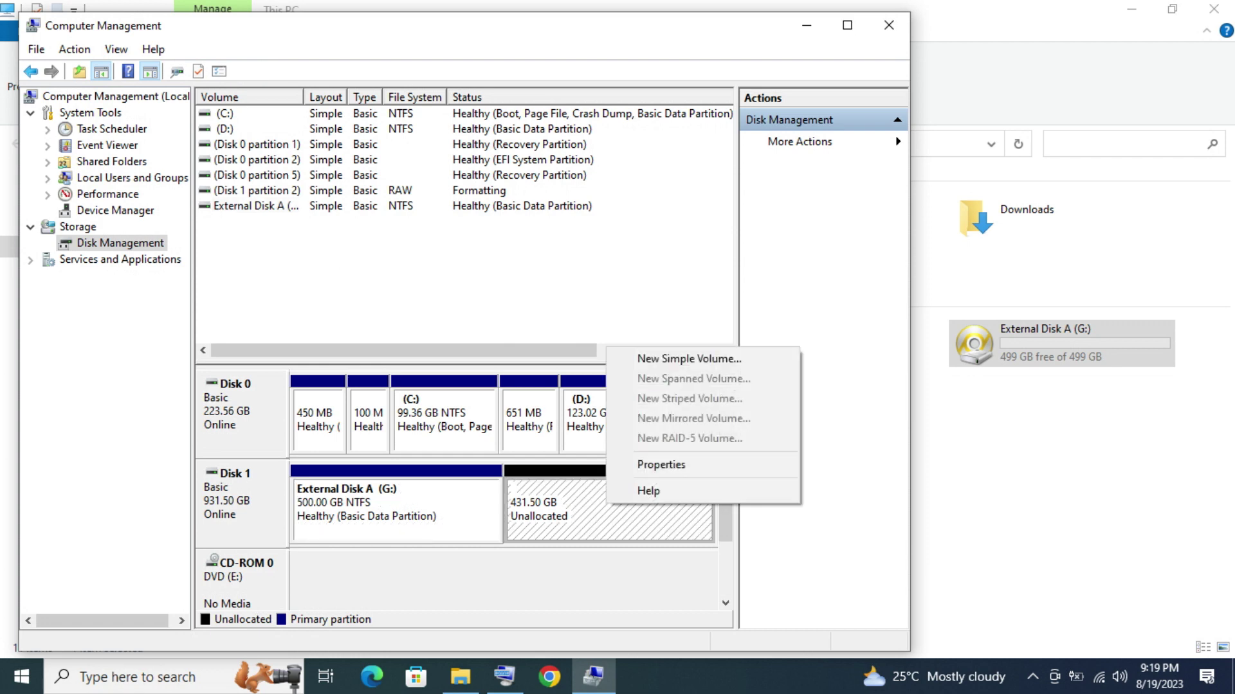
click(689, 359)
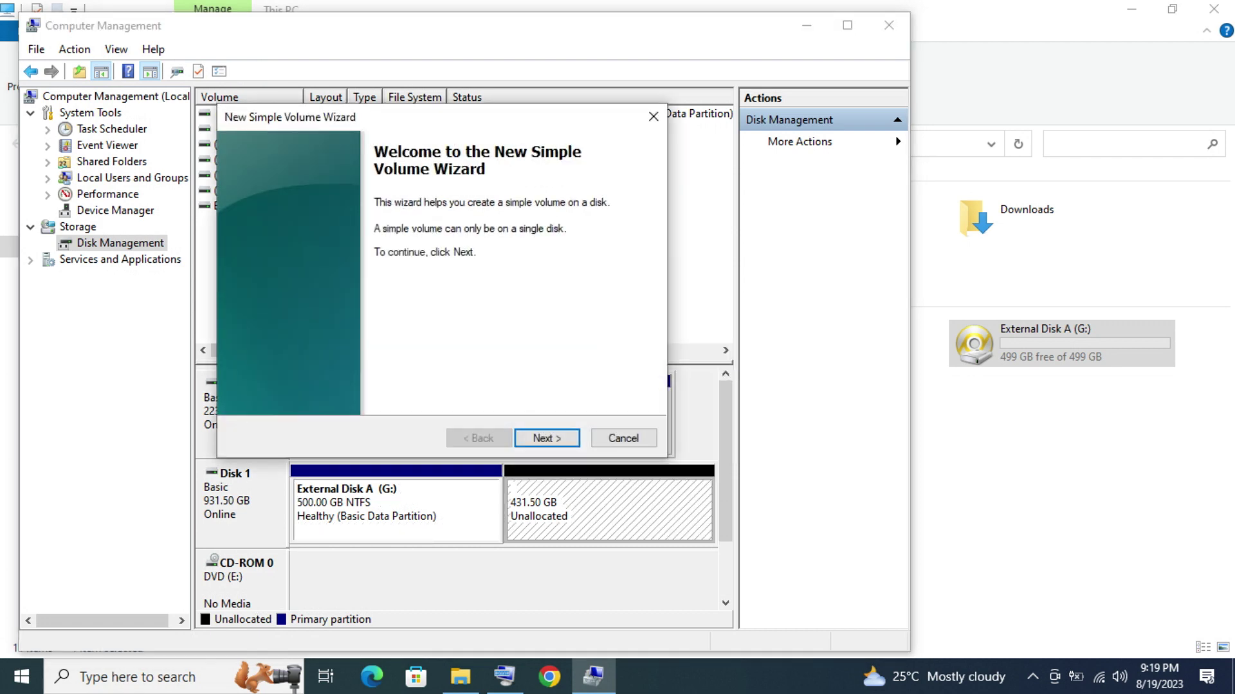
click(546, 438)
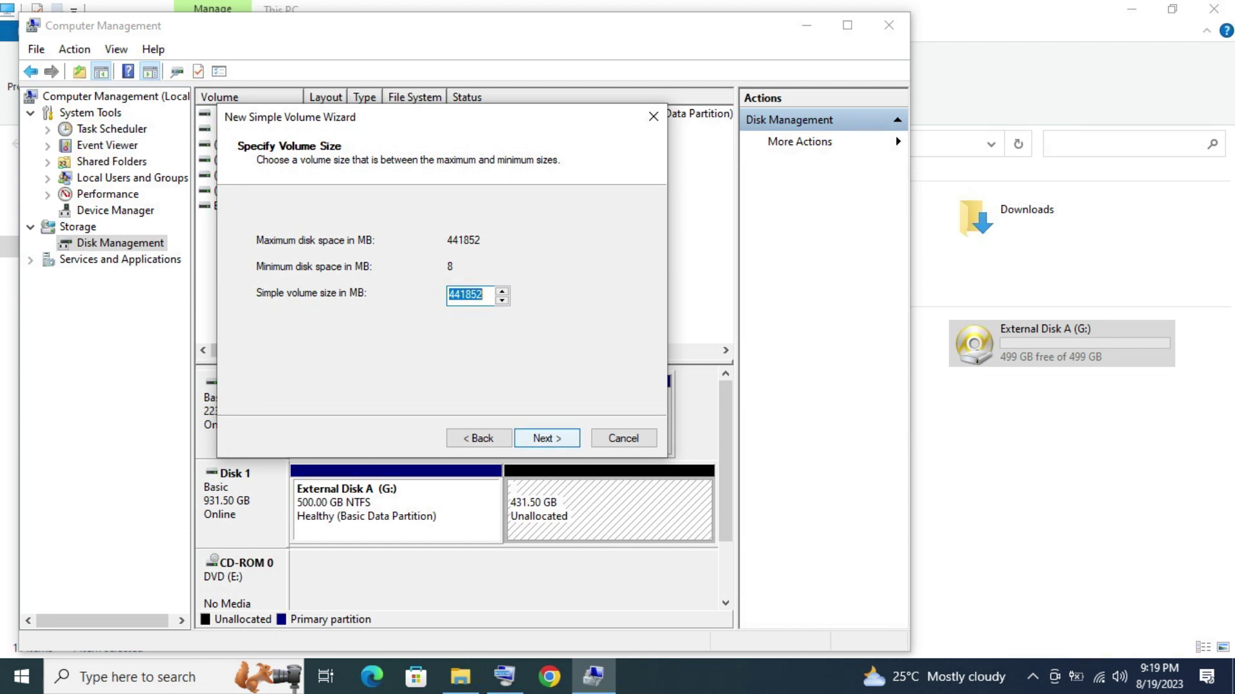
click(547, 439)
Assign drive letter H to the new volume and continue to the format settings
click(529, 243)
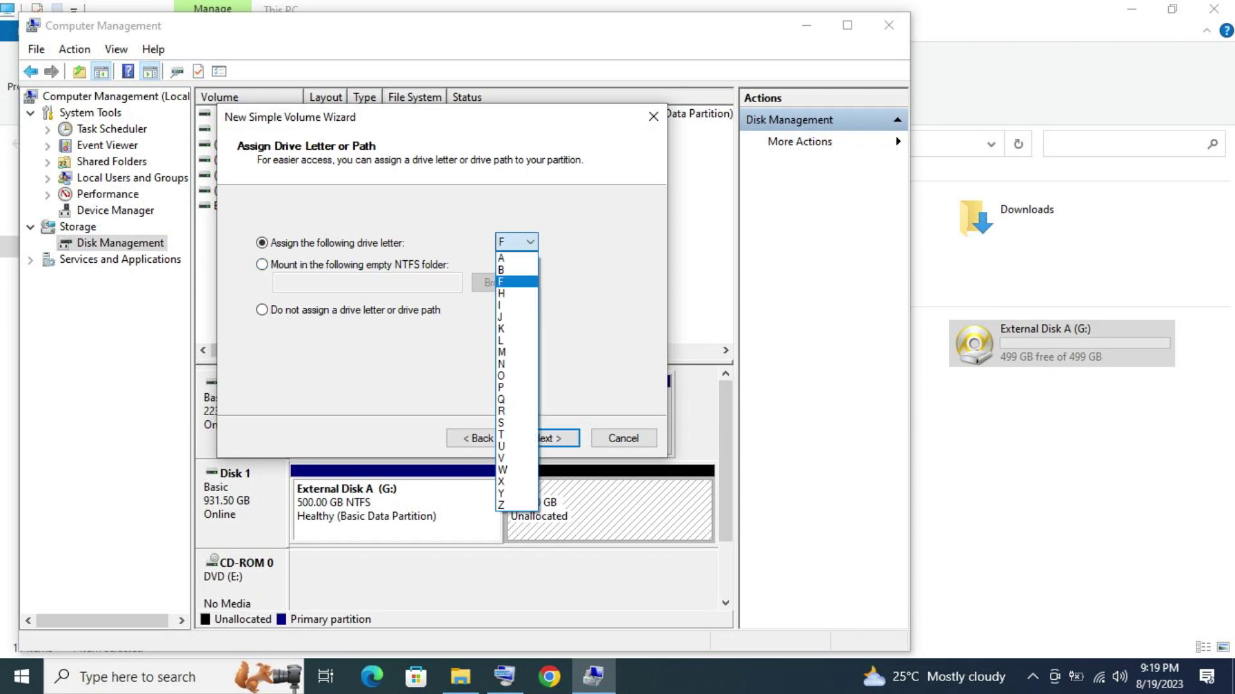
key(Down)
key(Return)
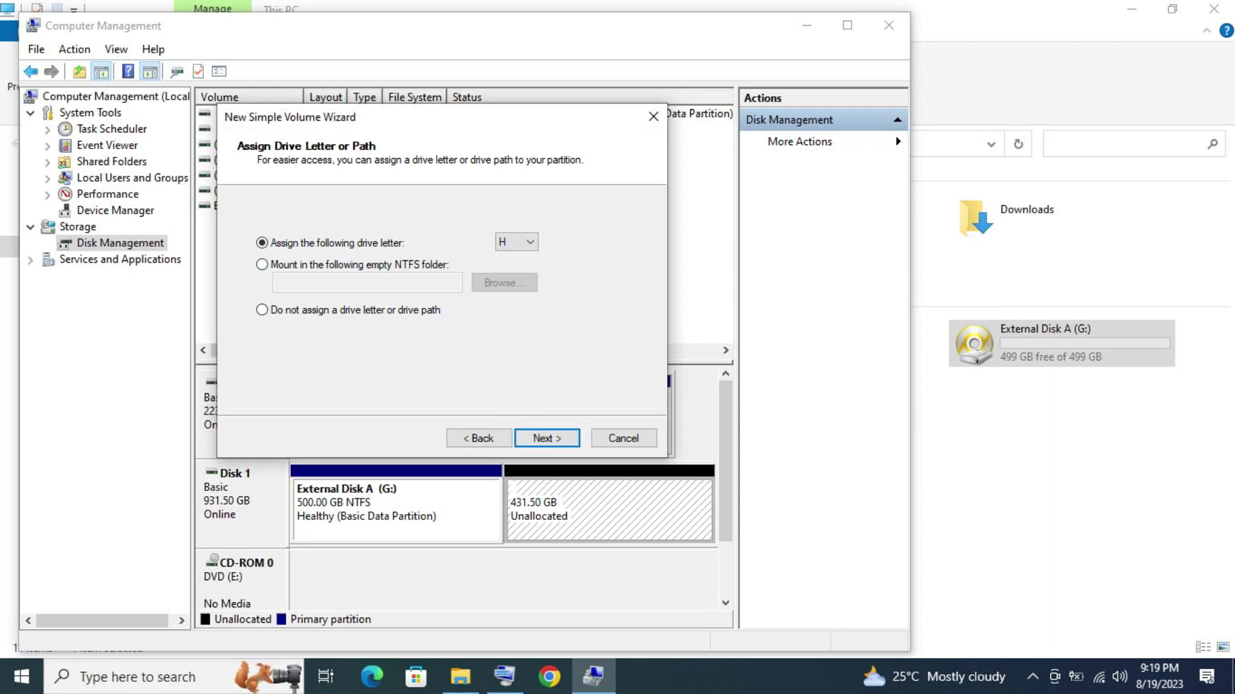
key(Return)
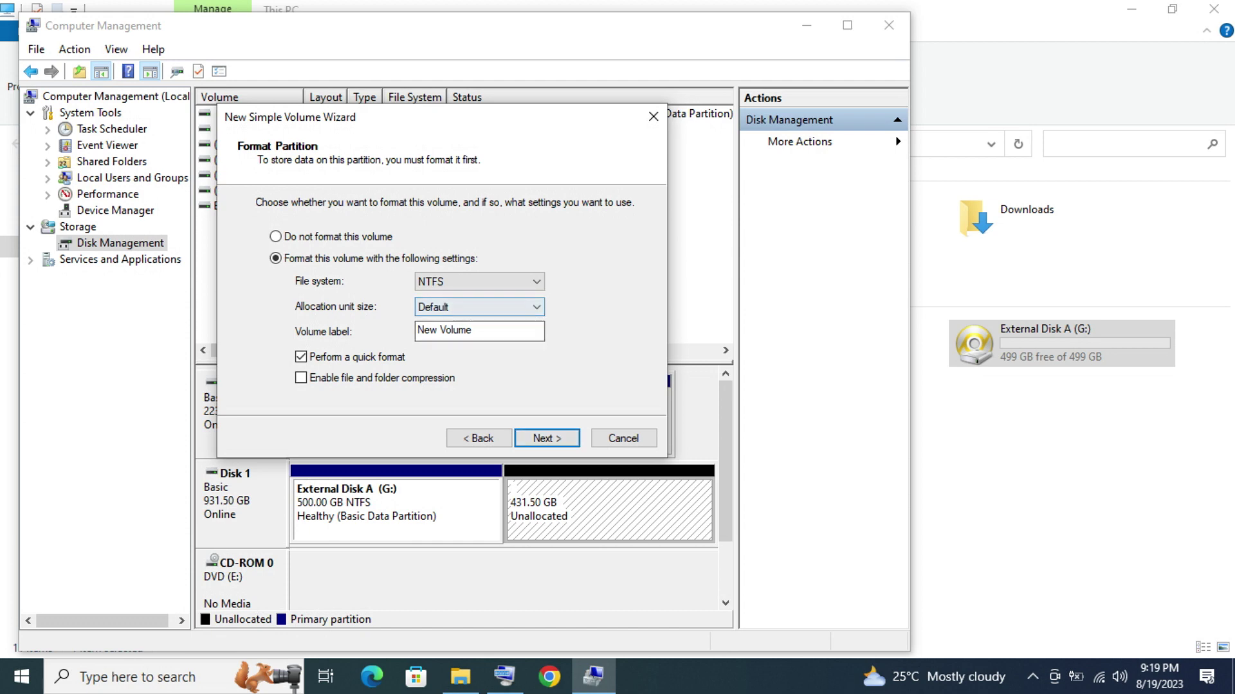
Label the volume "External Disk B", keep NTFS, default allocation unit size and quick format, and finish creating it
drag(488, 330, 417, 330)
click(505, 676)
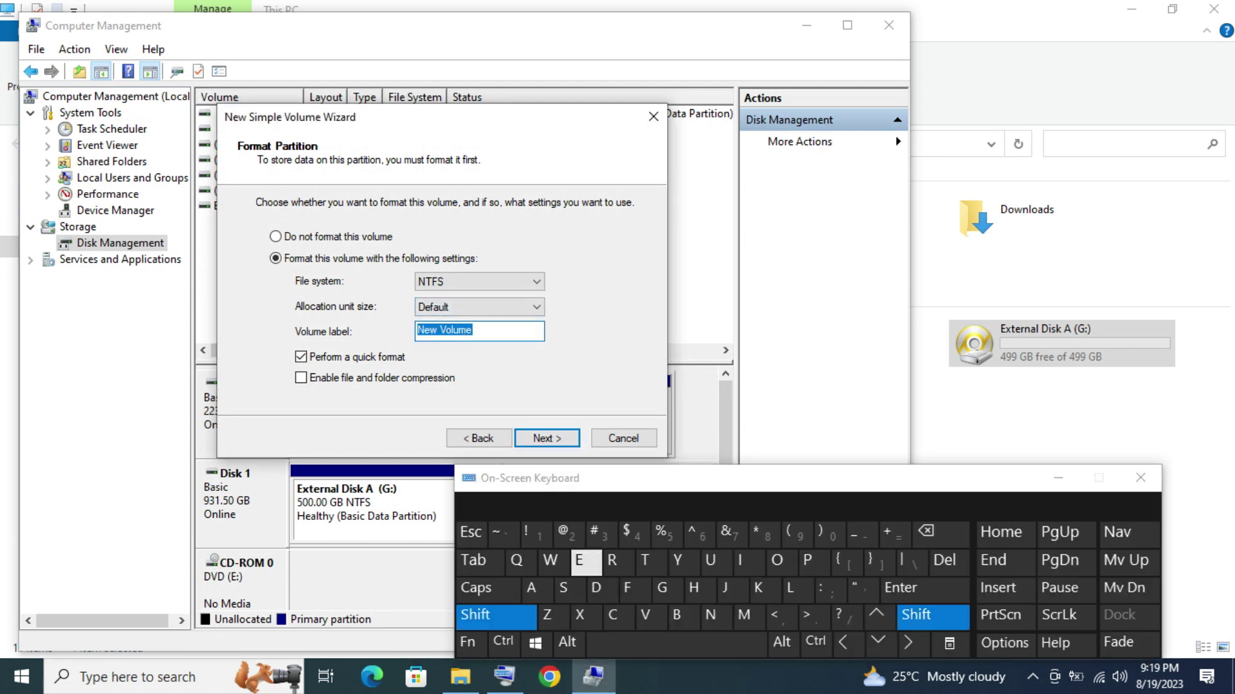
text(Exter)
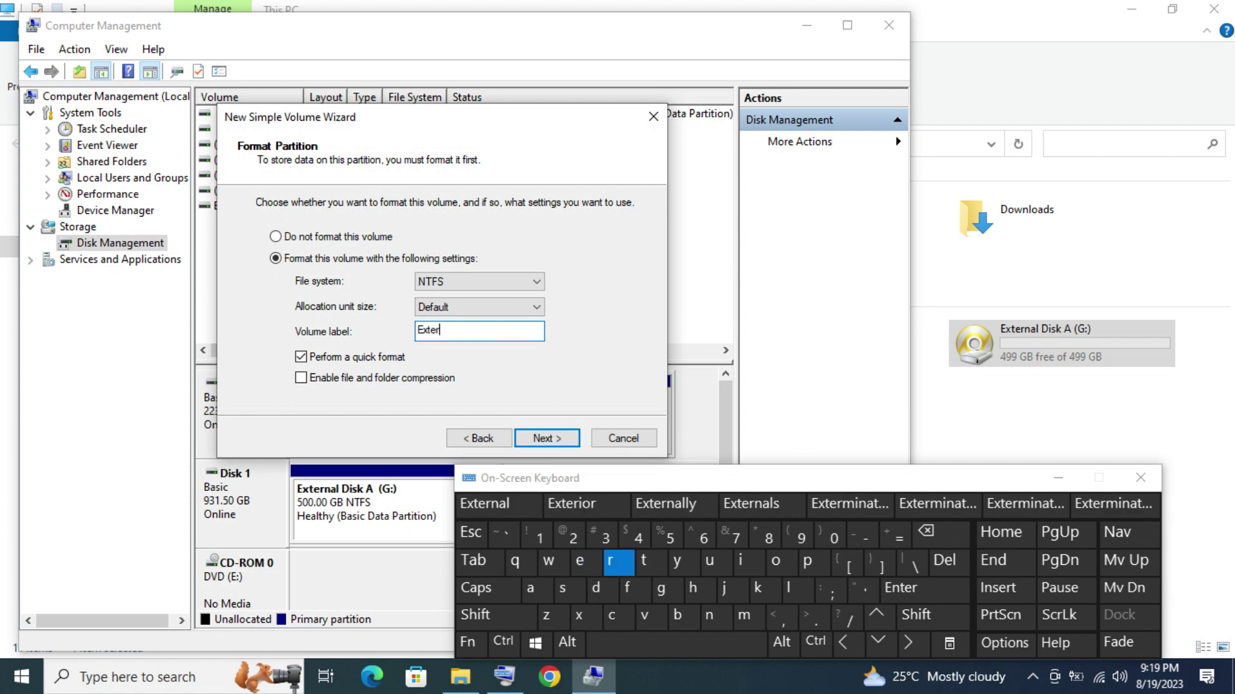
text(na)
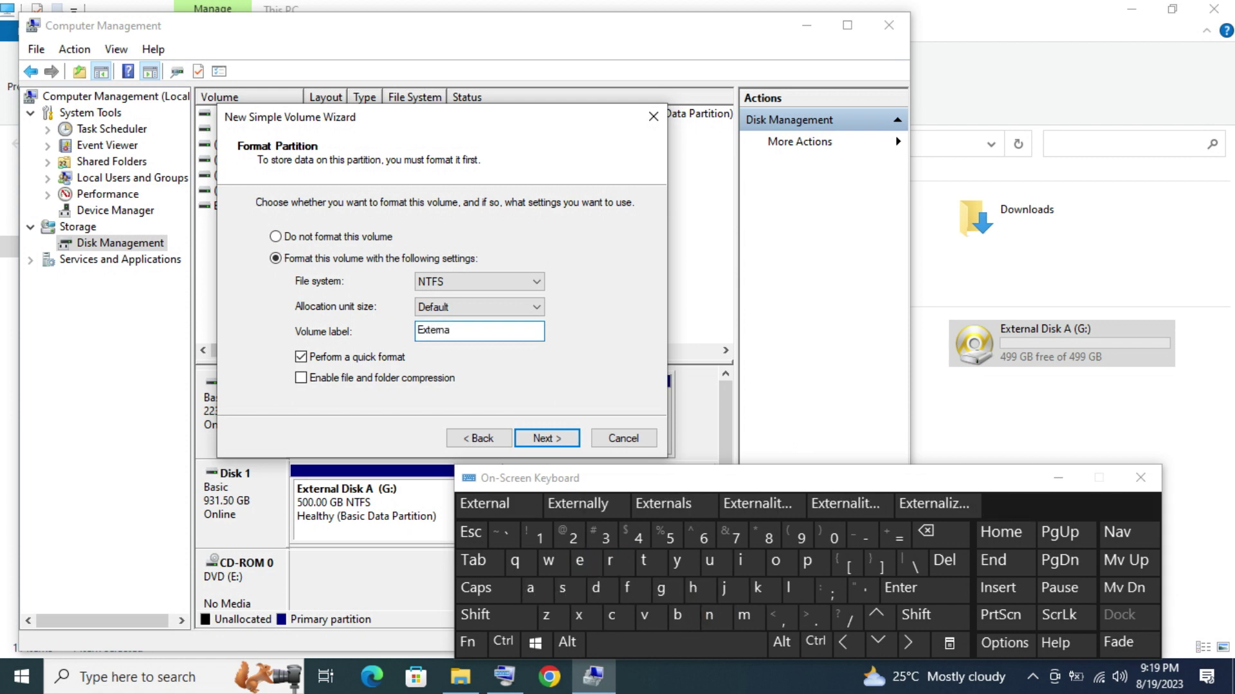
text(l D)
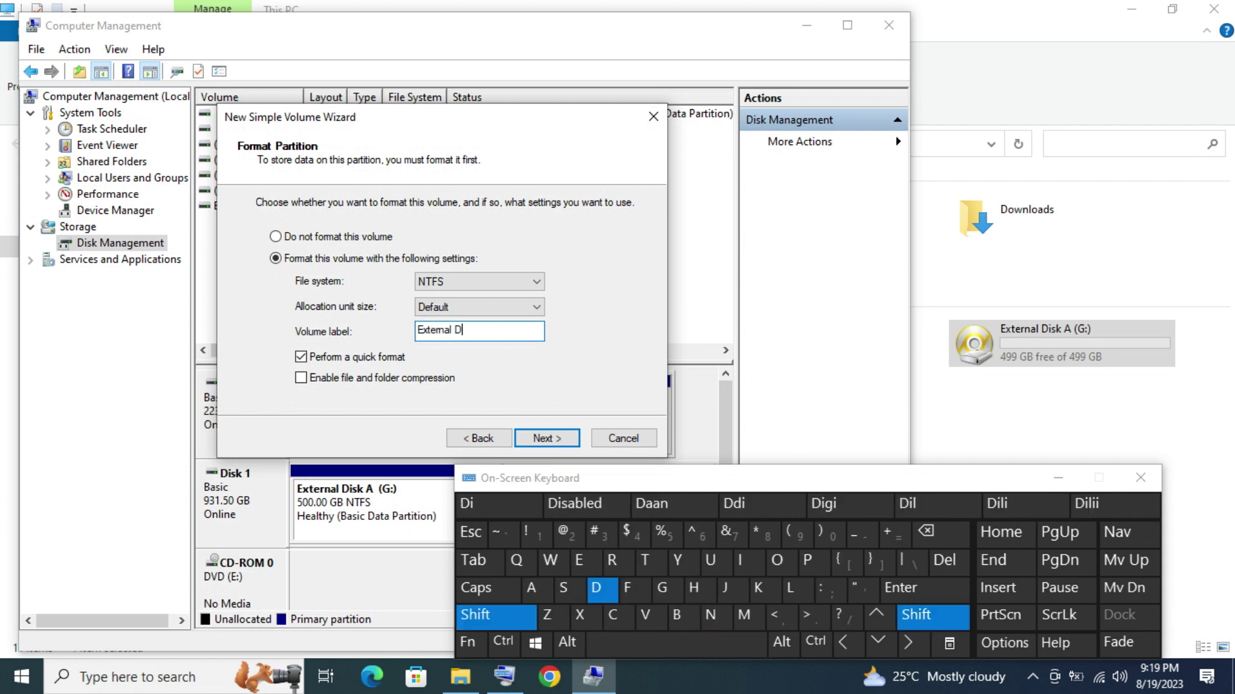
text(isk )
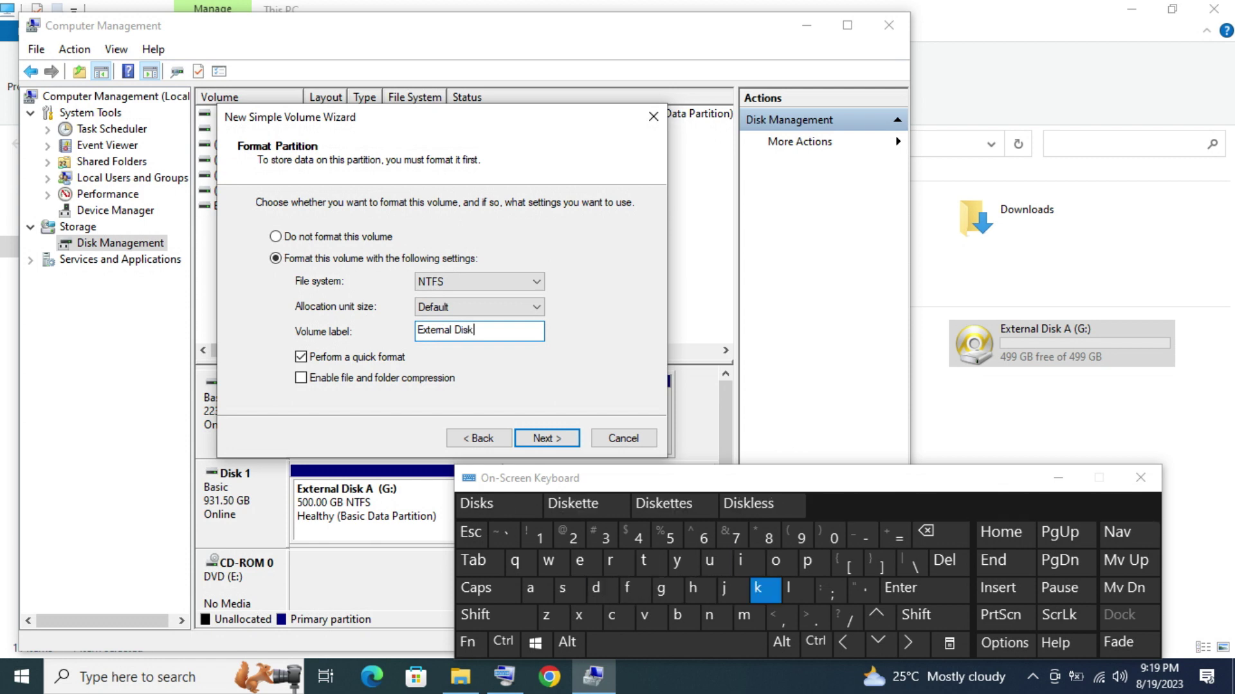
text(B)
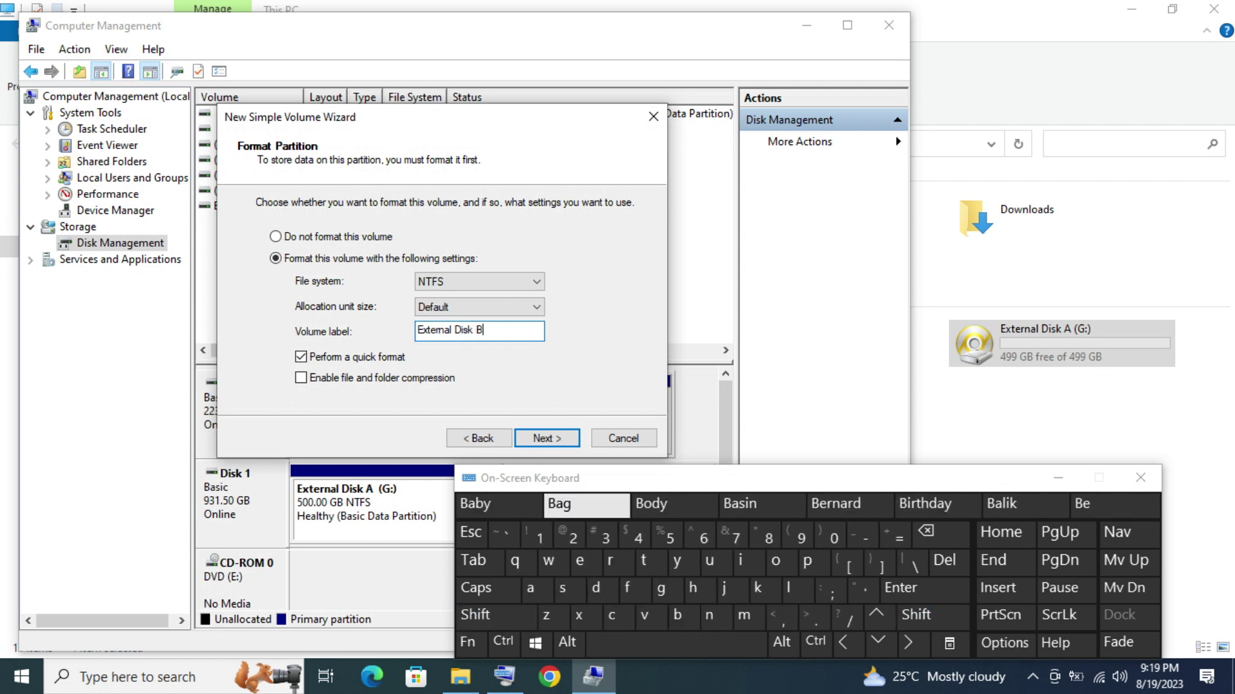
click(1057, 478)
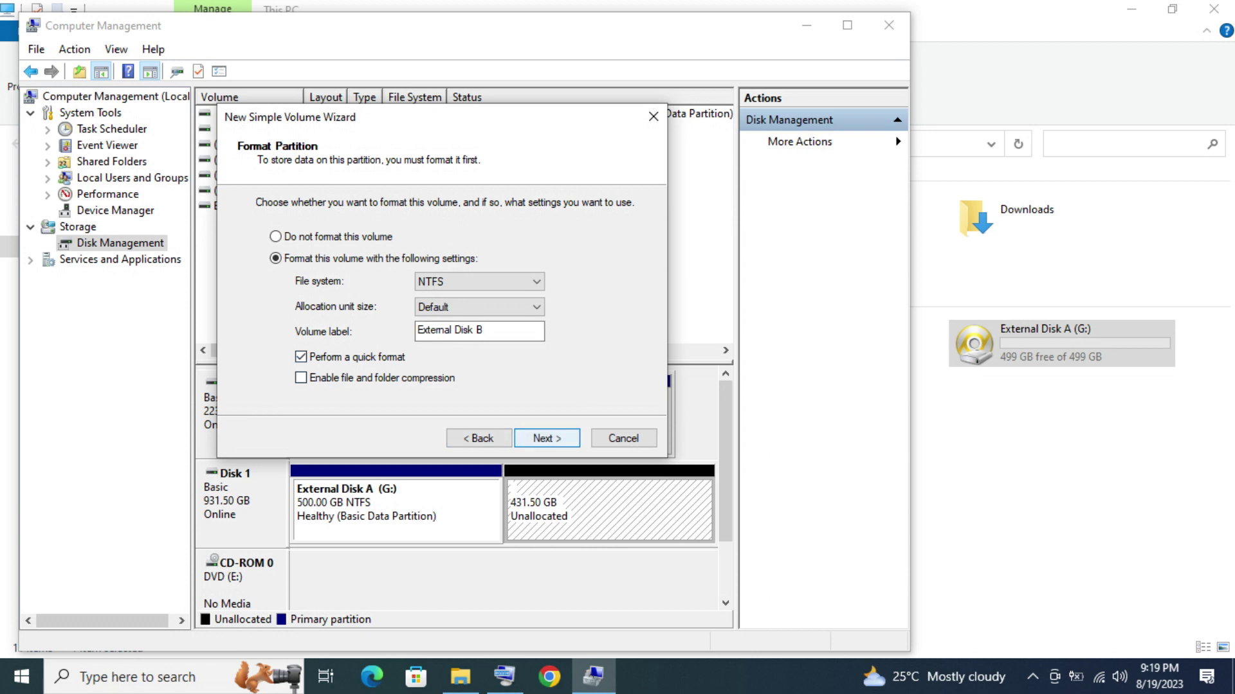
click(546, 438)
click(546, 438)
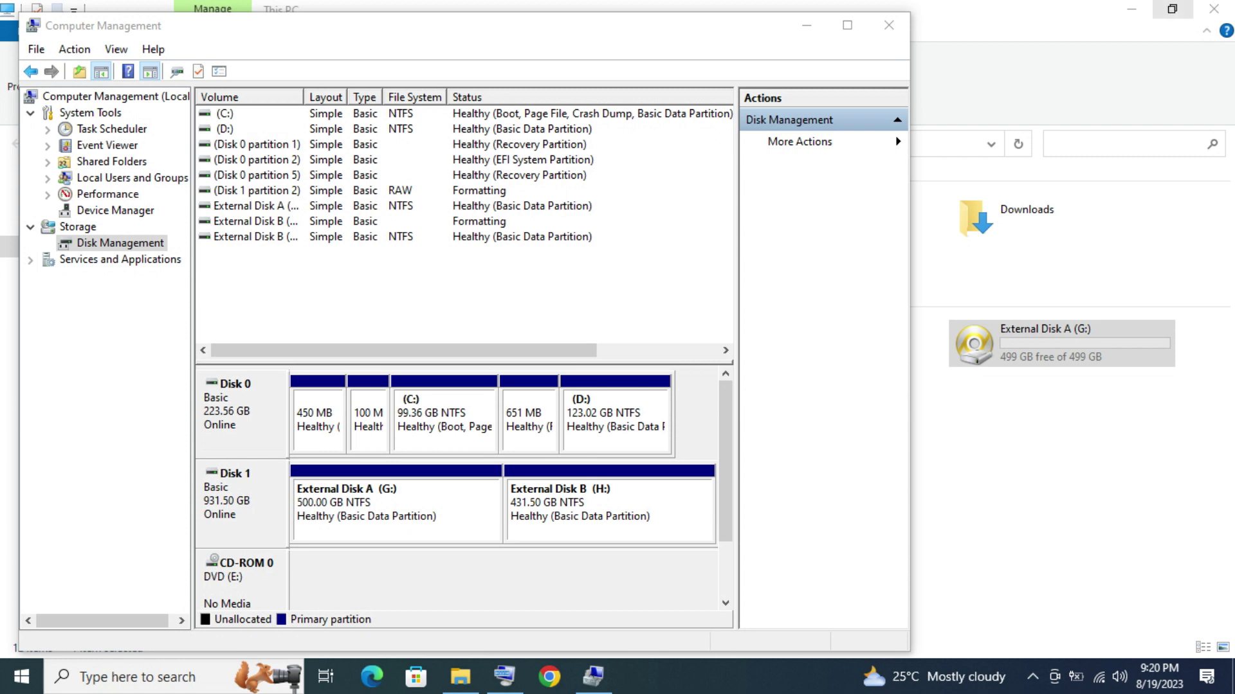
Restore File Explorer to a smaller window beside Computer Management and check External Disk B (H:) among the drives
click(1172, 8)
drag(514, 61, 955, 67)
scroll(888, 543, down, 5)
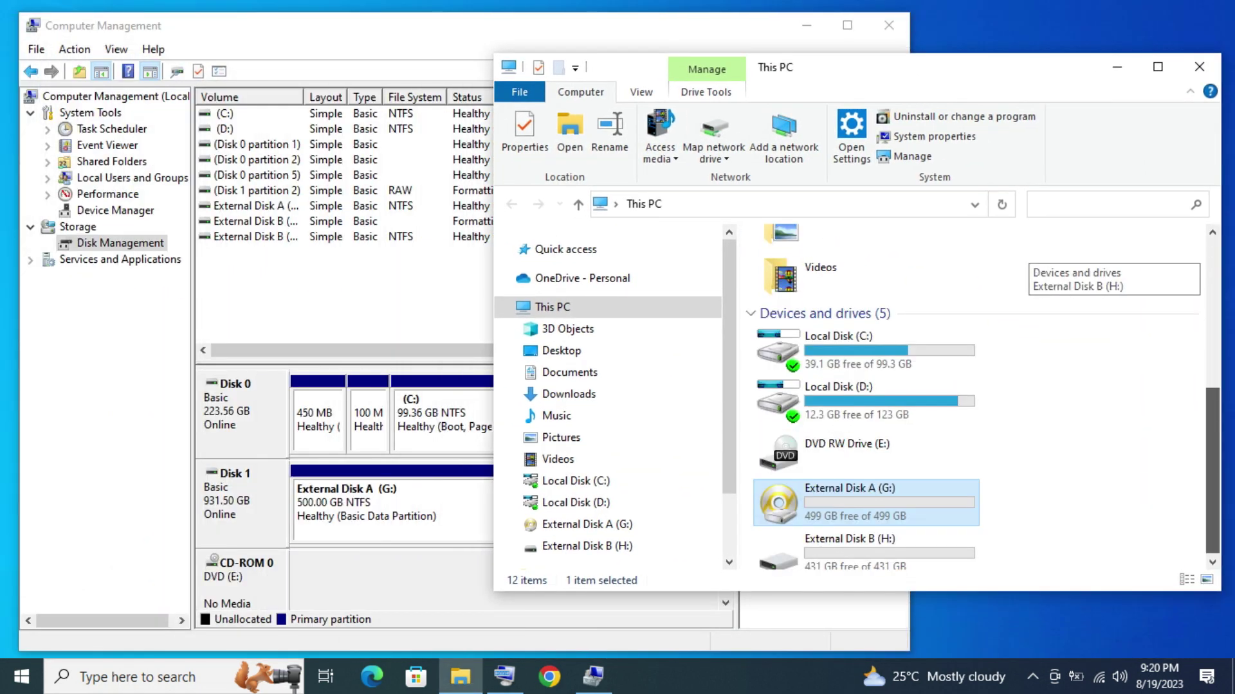
click(887, 544)
Compare Disk 1's two volumes in Computer Management with the drives in File Explorer, and close Computer Management
click(440, 460)
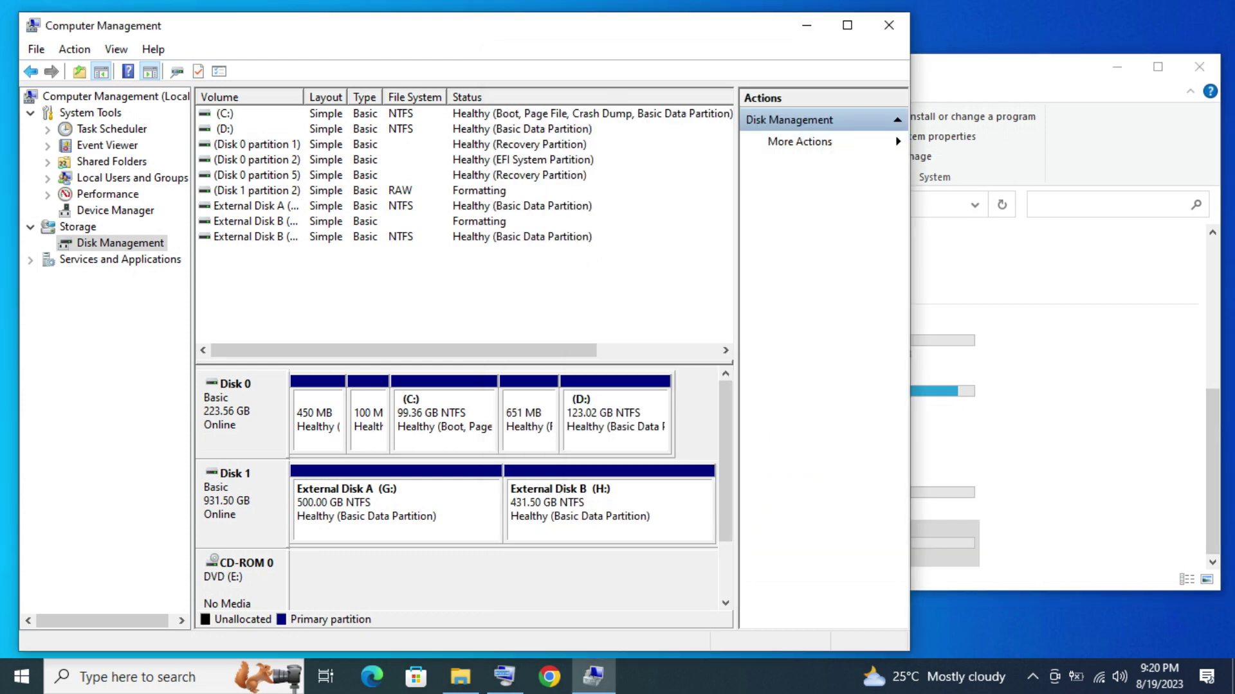
click(1039, 508)
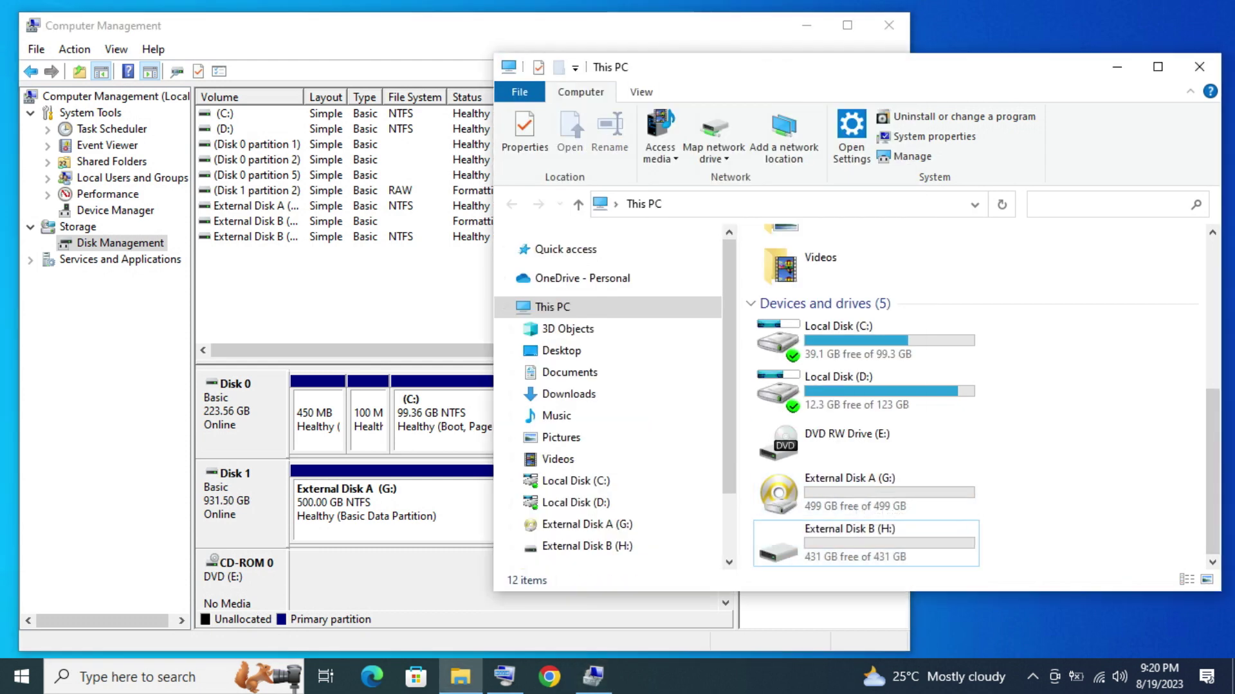
click(425, 299)
click(889, 25)
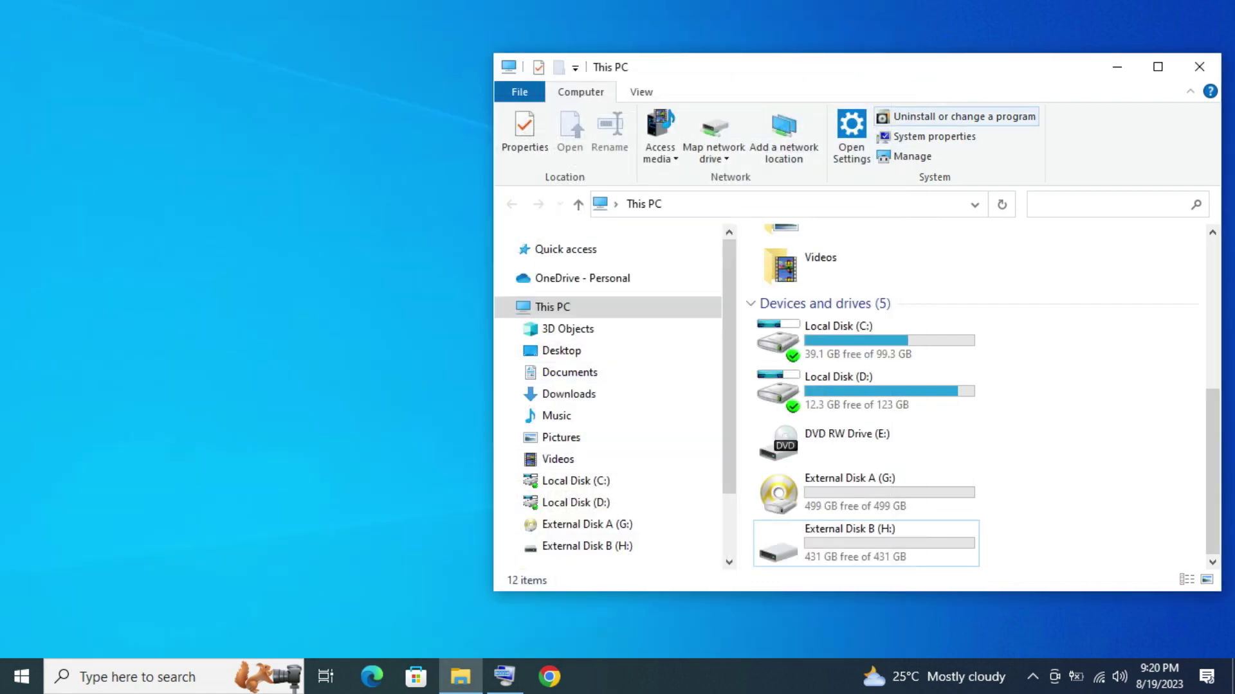